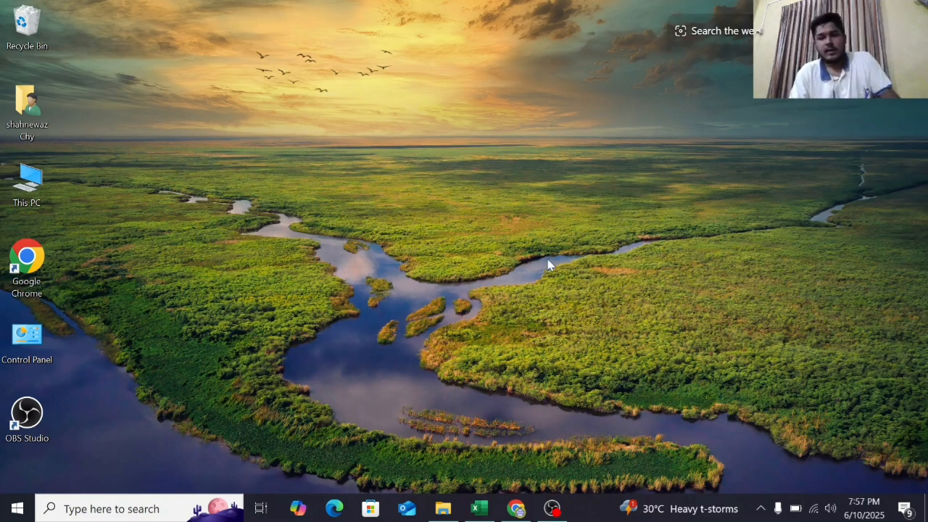
- Switch to the forecasting workbook in Excel and select the first empty Linear cell on the Forecast sheet
click(482, 515)
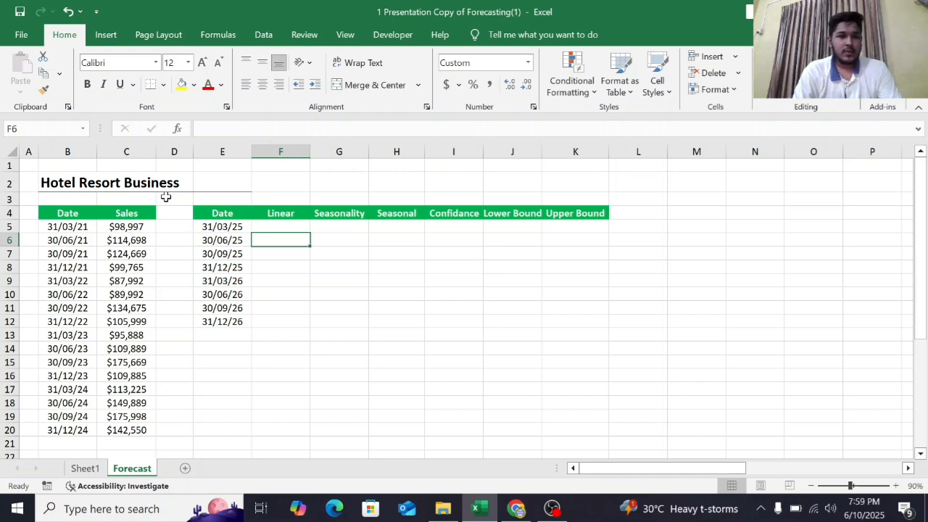
scroll(220, 229, down, 1)
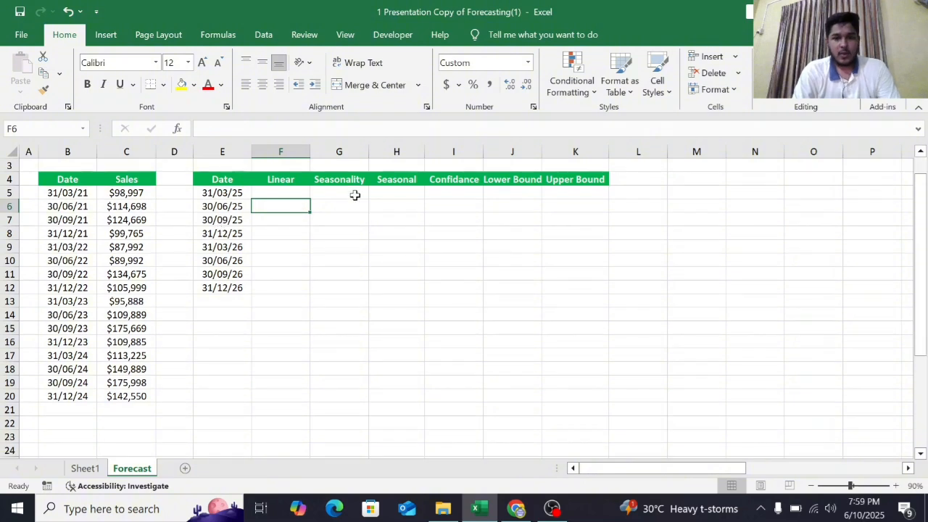
click(297, 179)
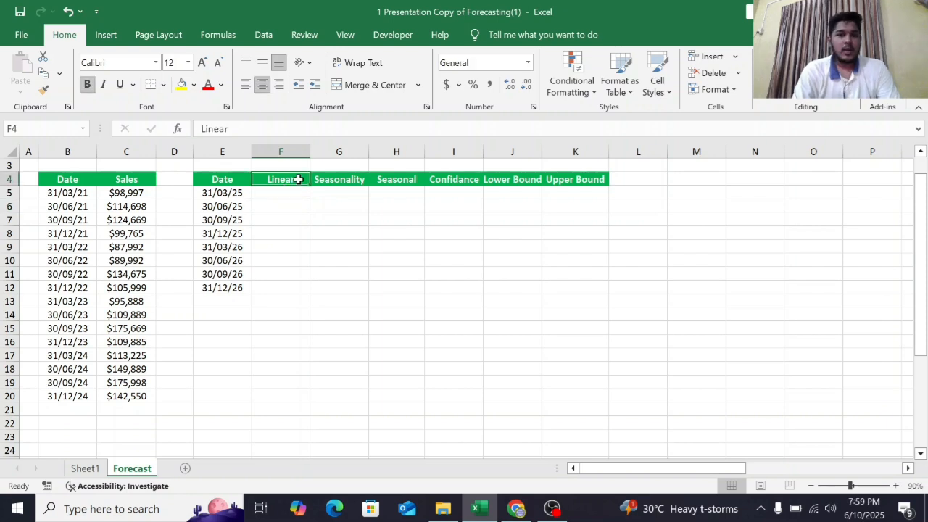
click(295, 197)
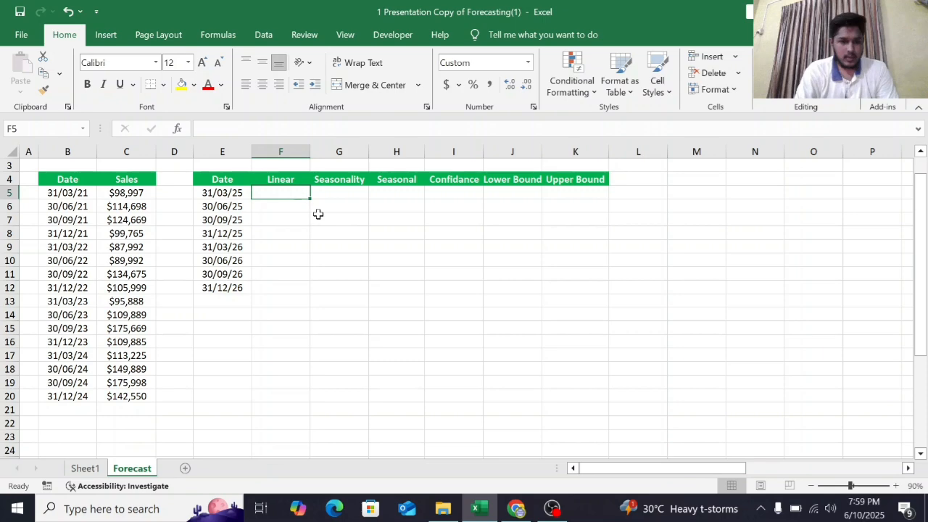
scroll(318, 214, up, 1)
scroll(318, 214, up, 2)
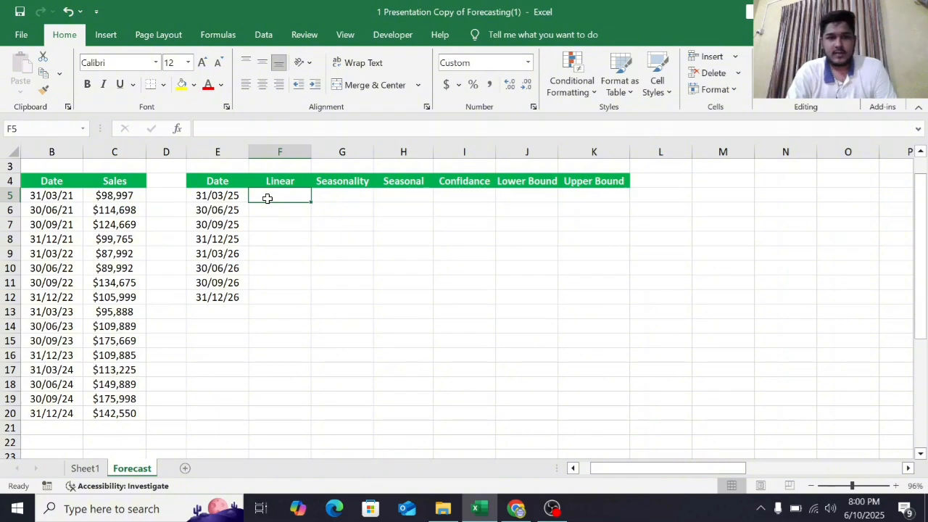
- Enter =FORECAST.LINEAR(E5,$C$5:$C$20,$B$5:$B$20) in F5 to forecast sales for the first future date
text(=)
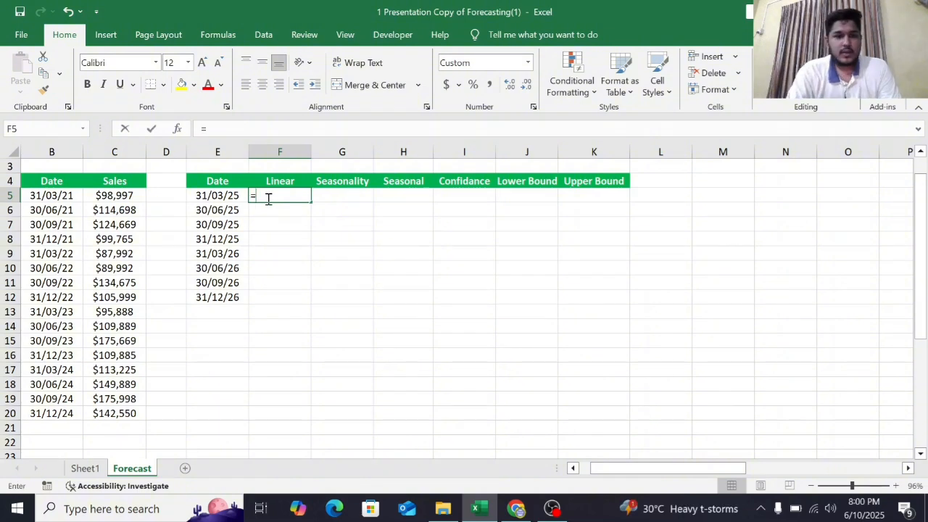
text(fore)
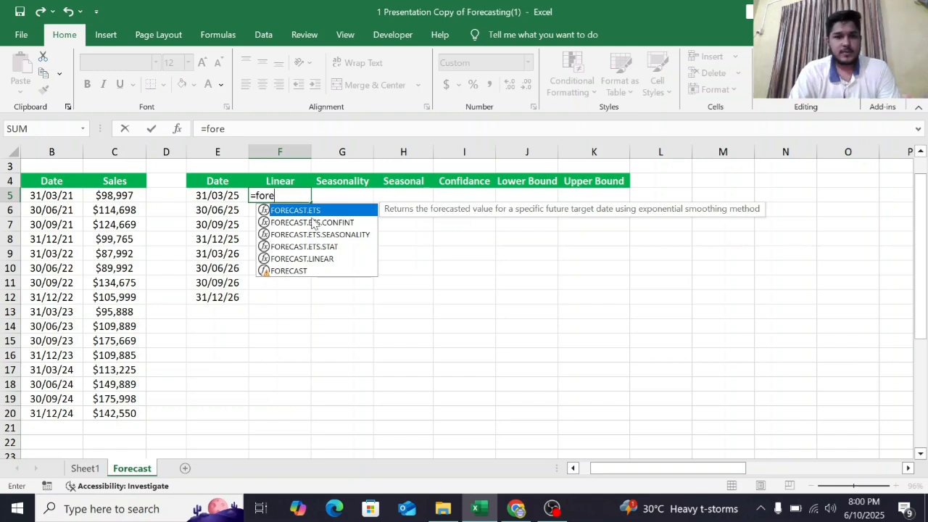
double_click(303, 260)
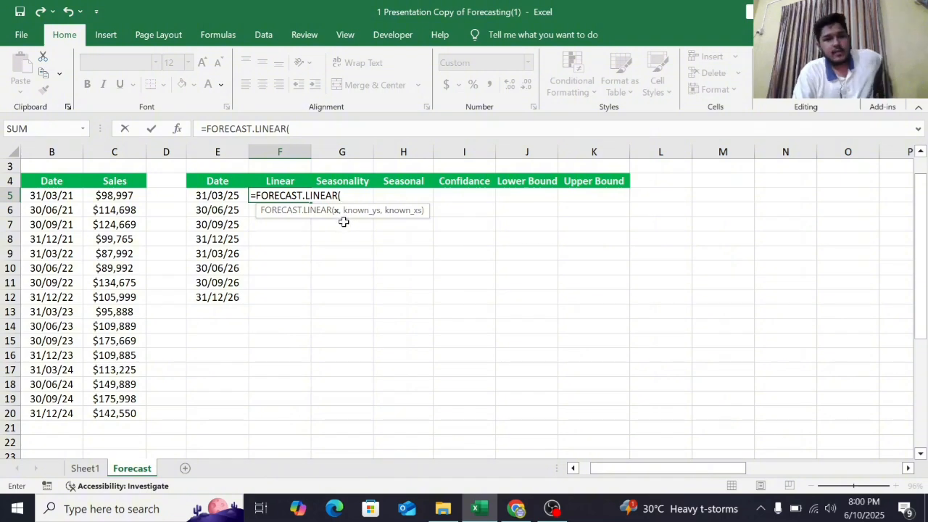
click(234, 194)
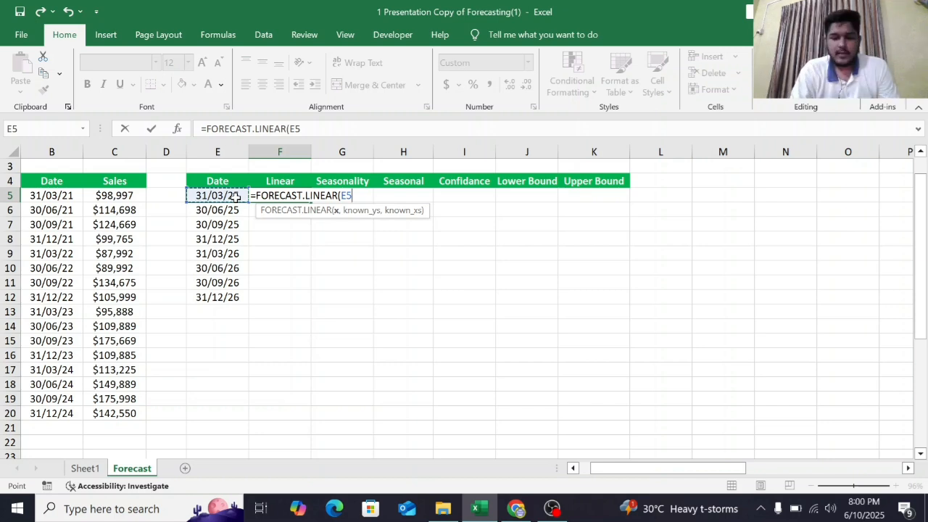
text(,)
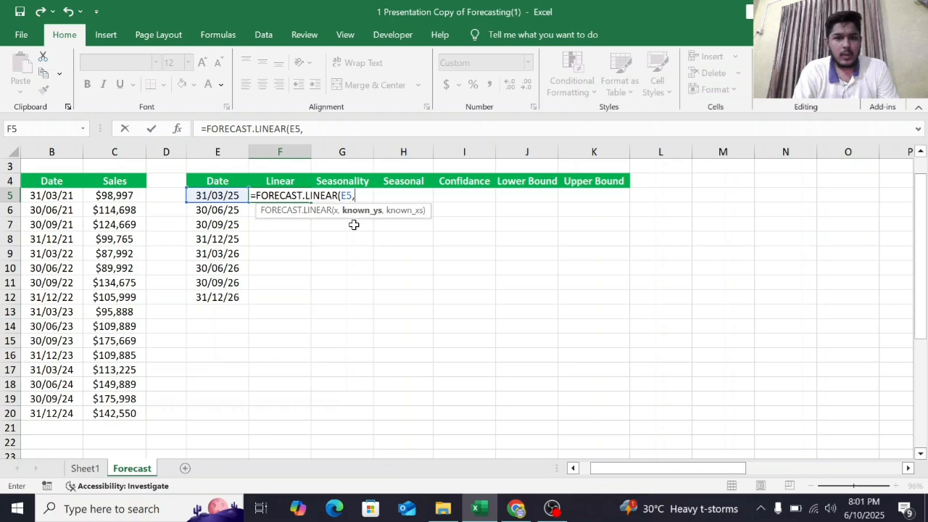
click(113, 195)
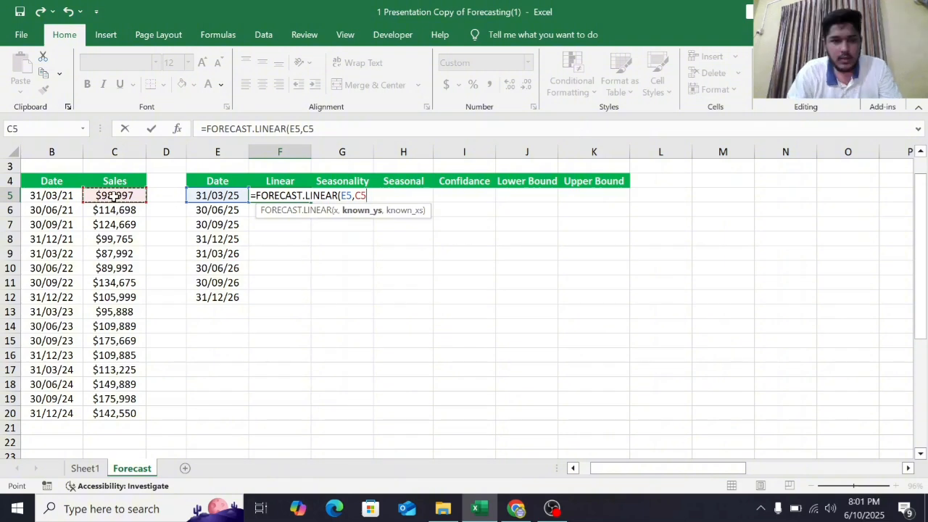
key(ctrl+shift+Down)
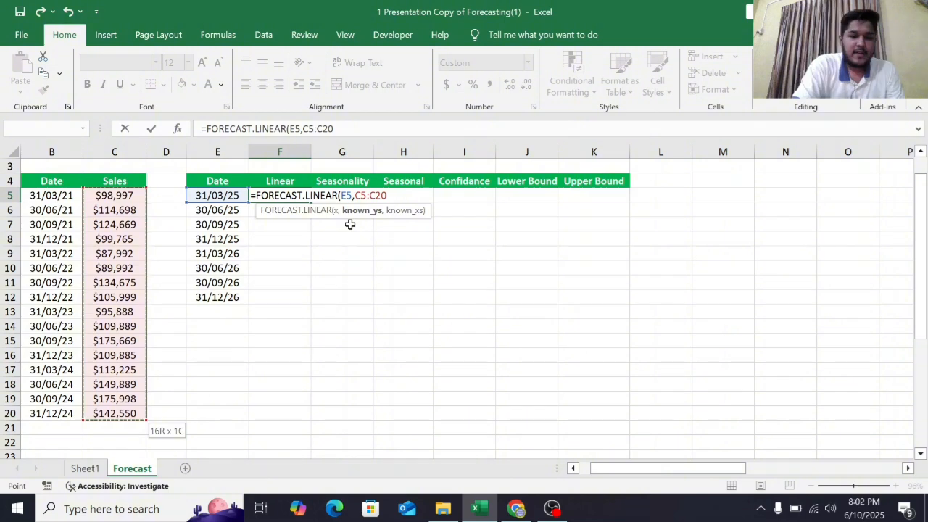
key(F4)
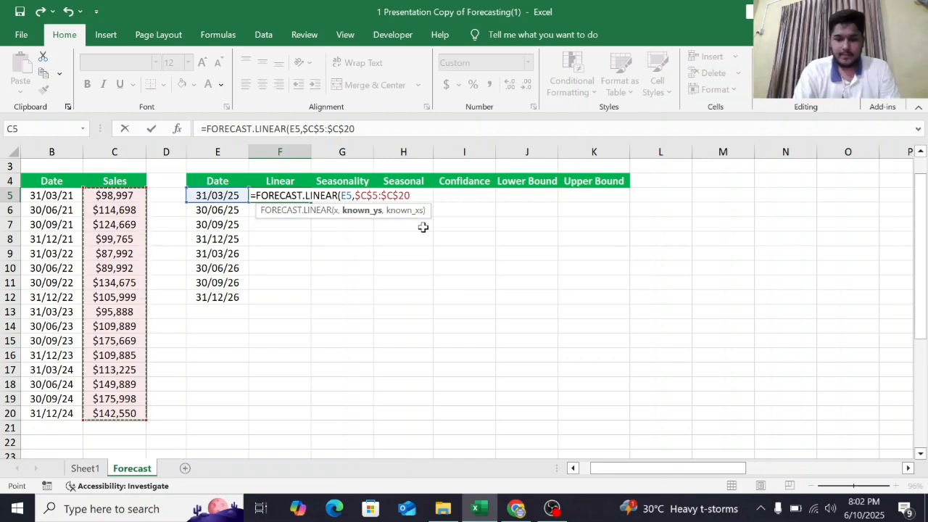
text(,)
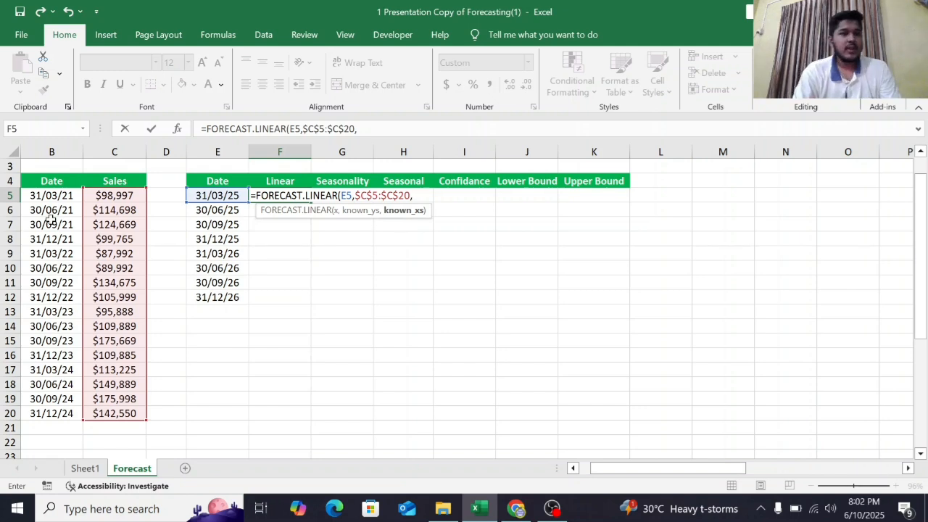
click(65, 199)
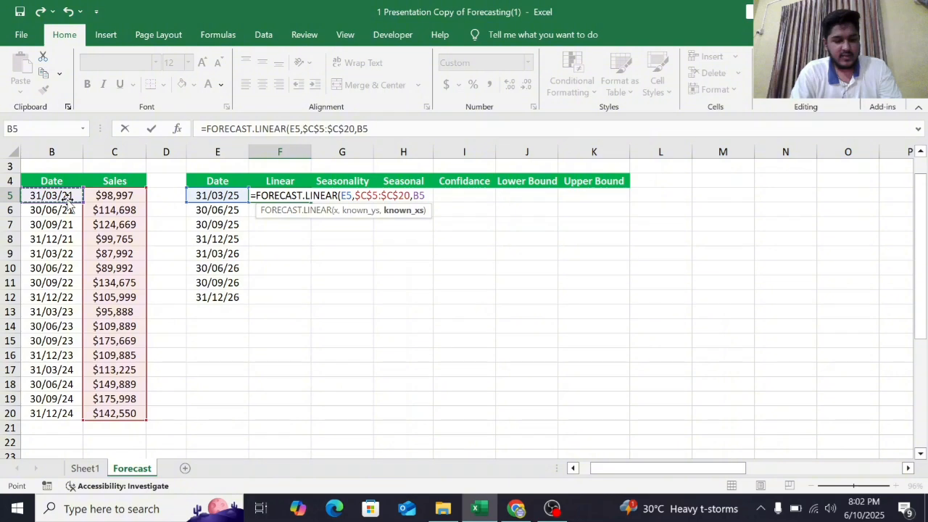
key(ctrl+shift+Down)
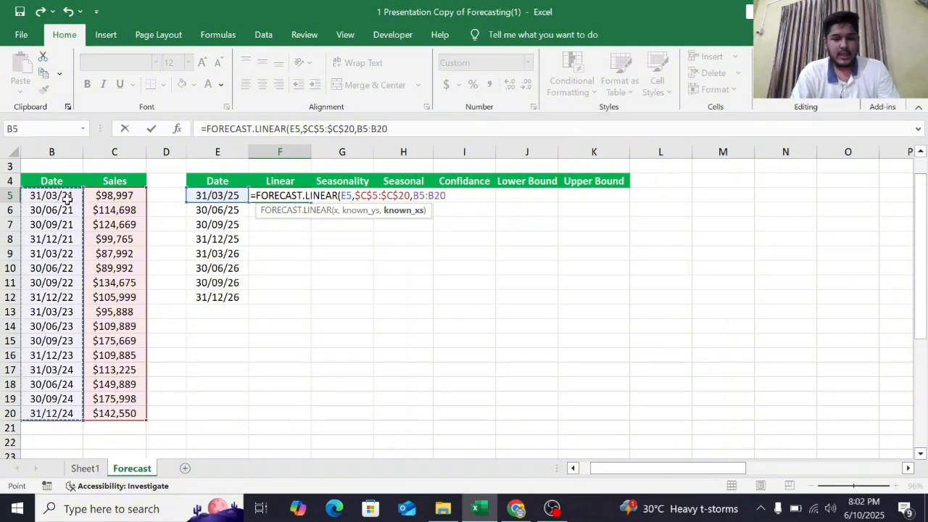
key(F4)
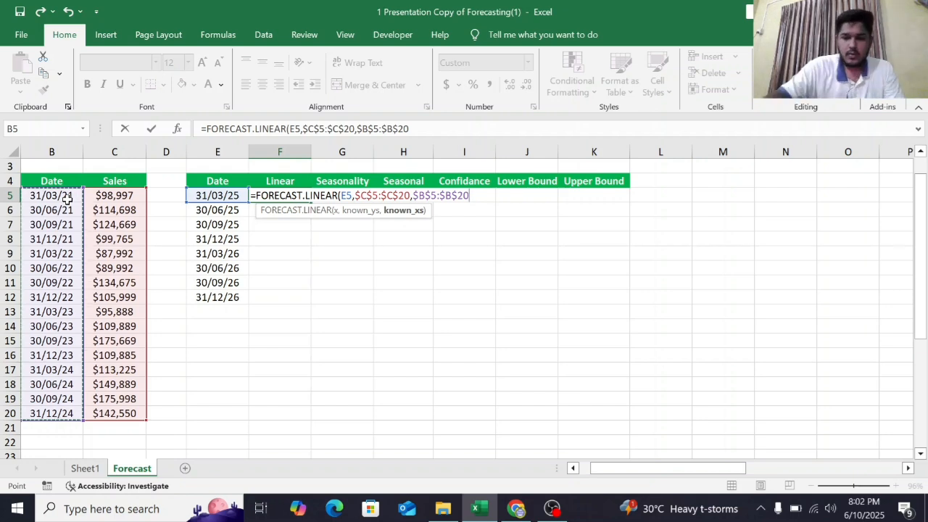
text())
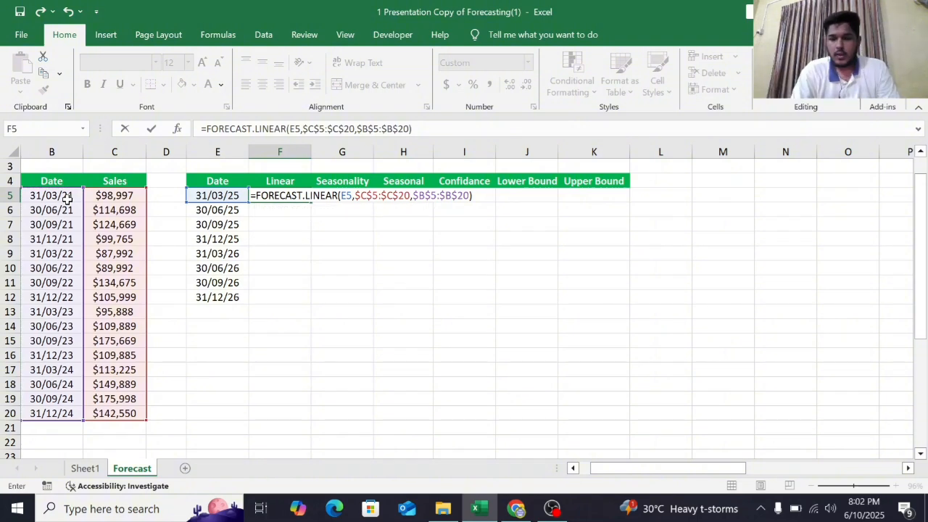
key(Return)
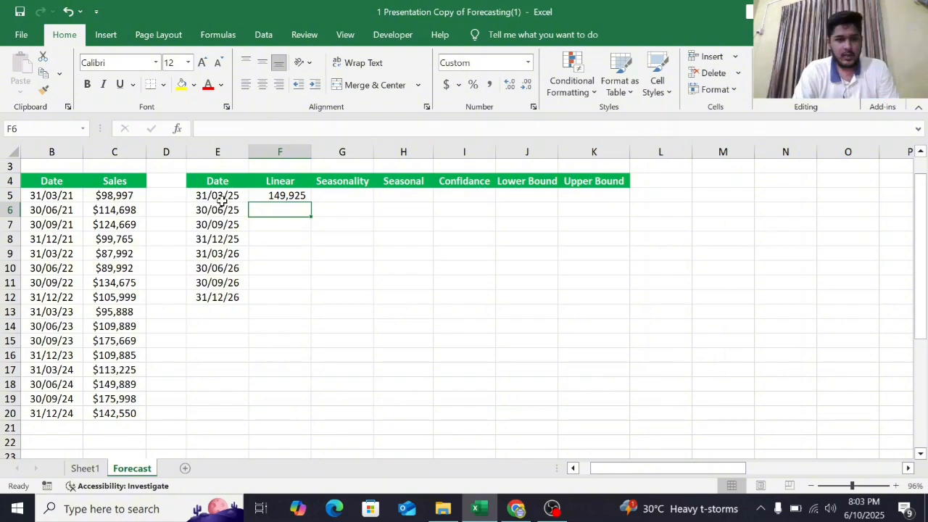
- Fill the Linear forecast formula down from F5 to F12
click(300, 196)
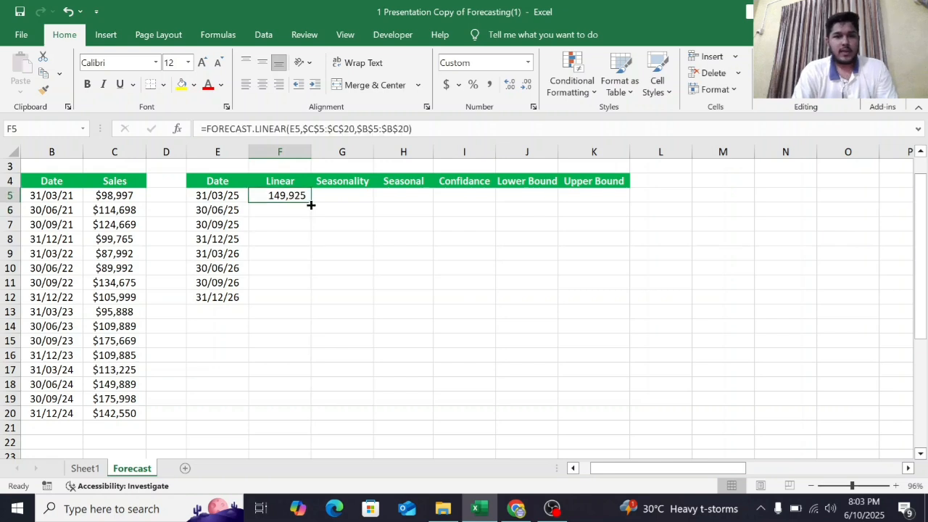
drag(308, 202, 306, 293)
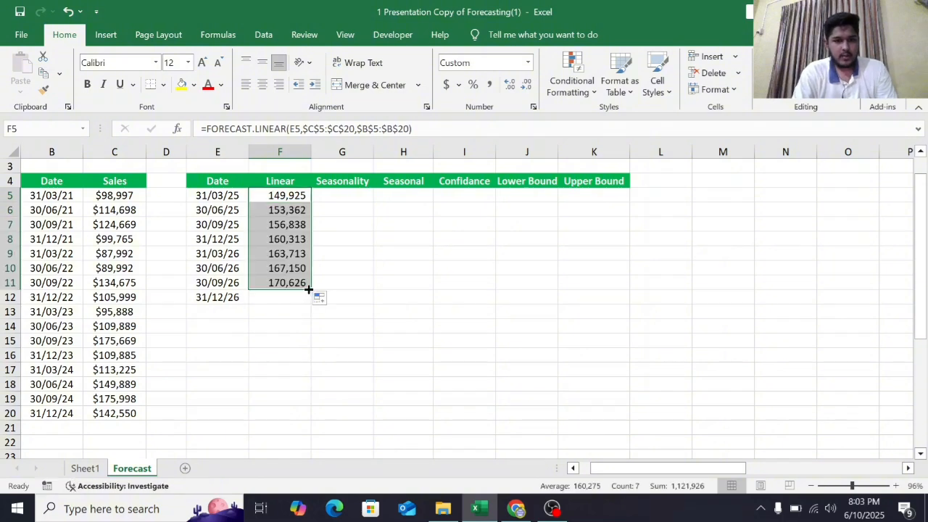
drag(308, 289, 309, 307)
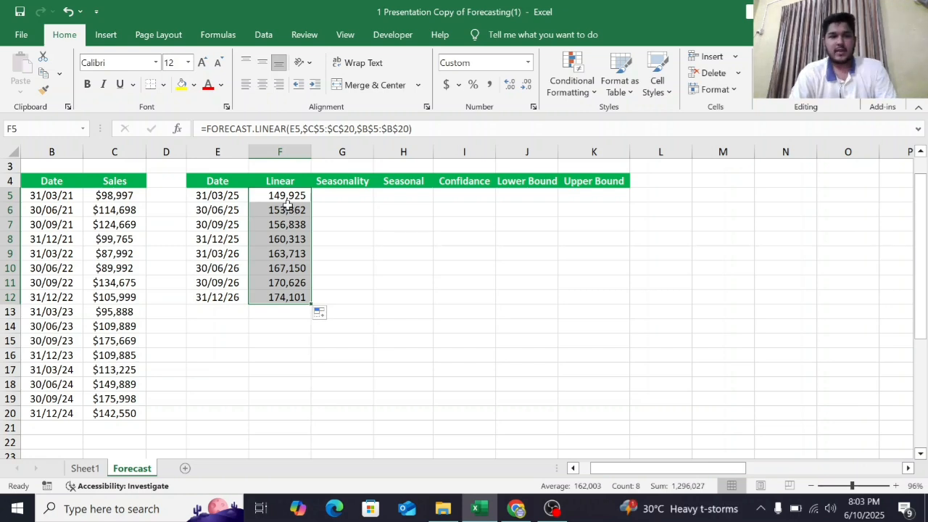
- Select the future dates with their Linear forecasts in E5:F12 and insert the recommended line chart
click(233, 196)
drag(235, 197, 295, 299)
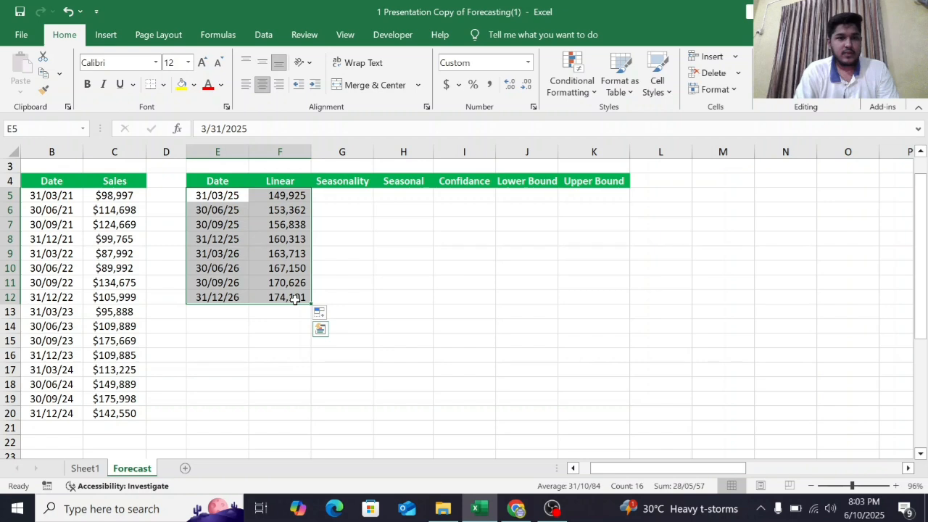
click(106, 34)
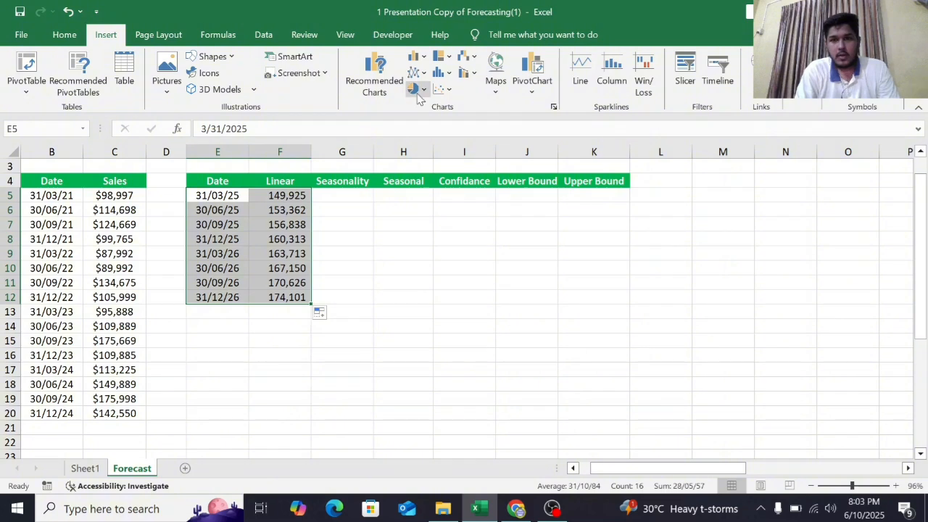
click(374, 80)
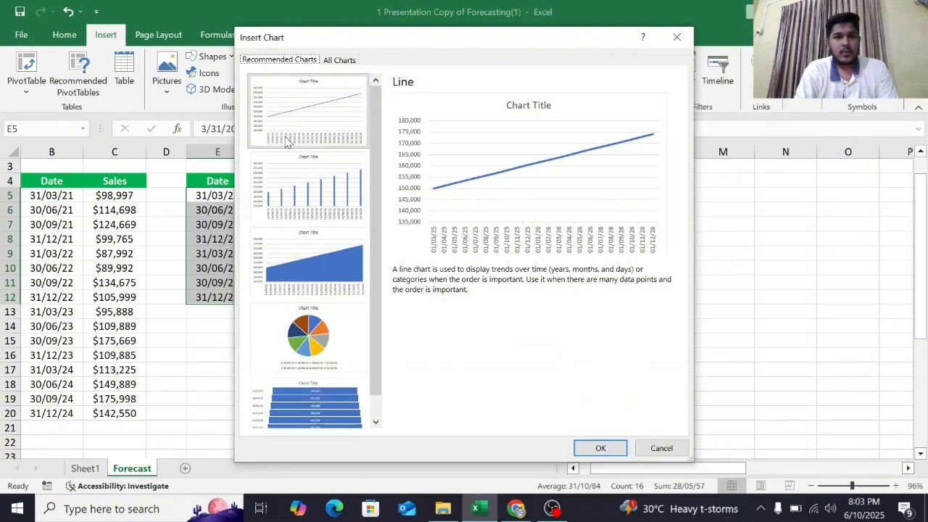
click(348, 140)
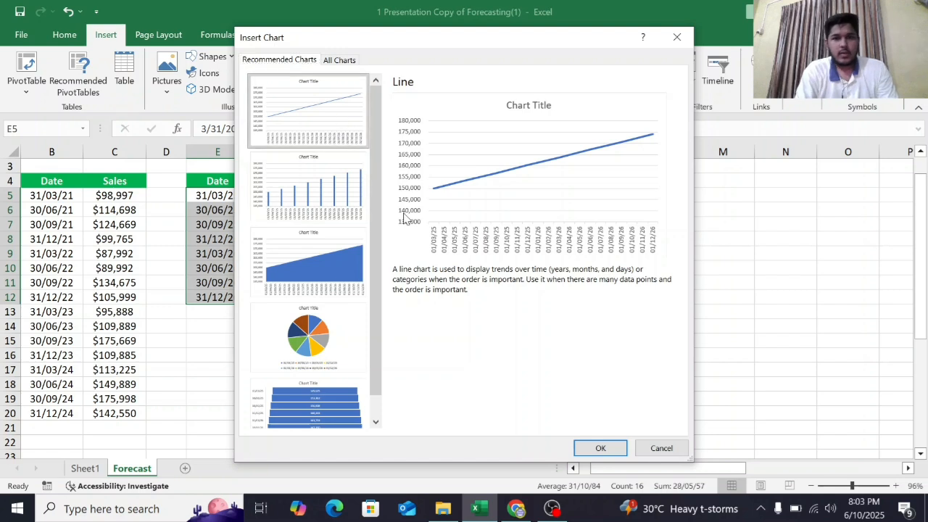
click(601, 448)
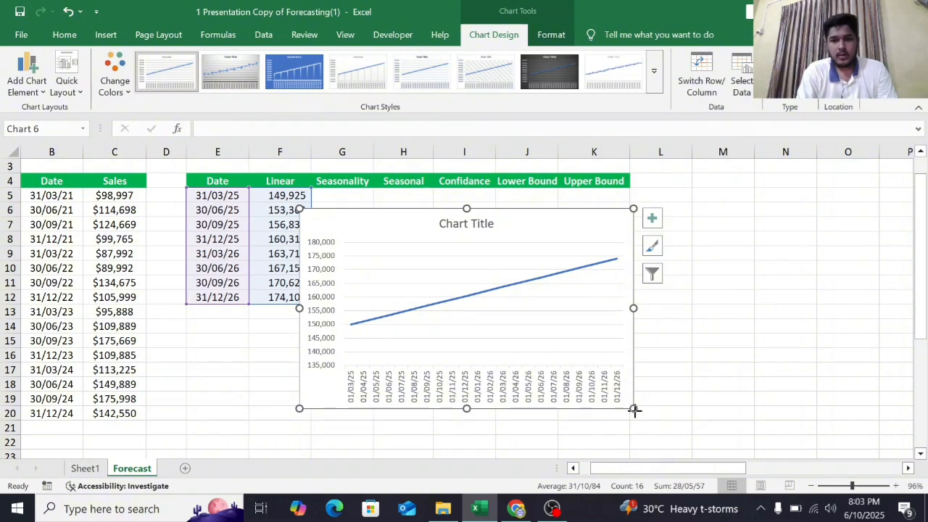
- Shrink the line chart and move it below the forecast table, then deselect it
drag(634, 410, 556, 360)
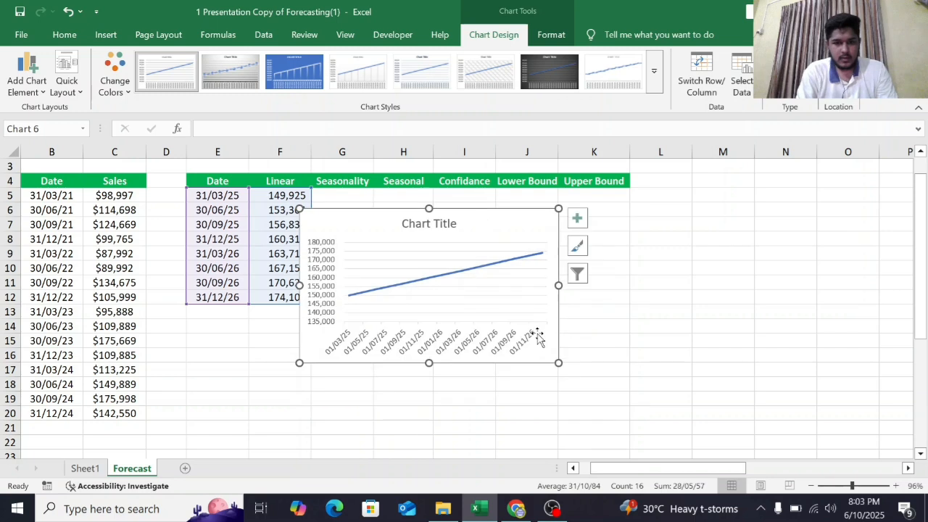
drag(508, 221, 395, 323)
scroll(584, 303, down, 1)
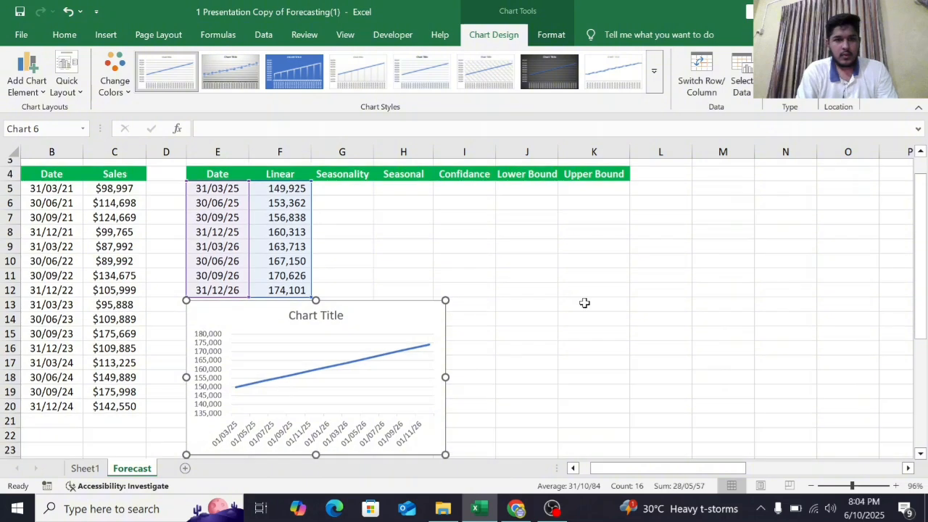
scroll(584, 303, down, 1)
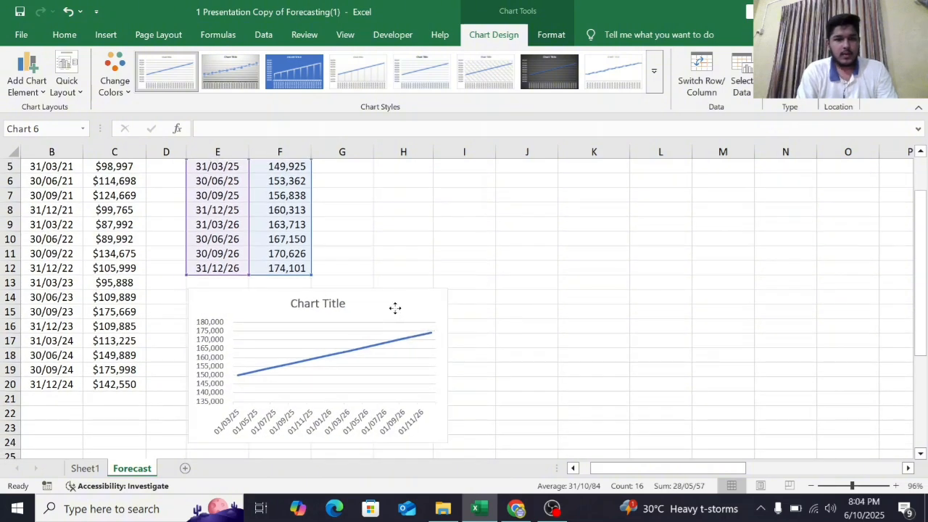
drag(395, 308, 391, 307)
scroll(402, 265, up, 1)
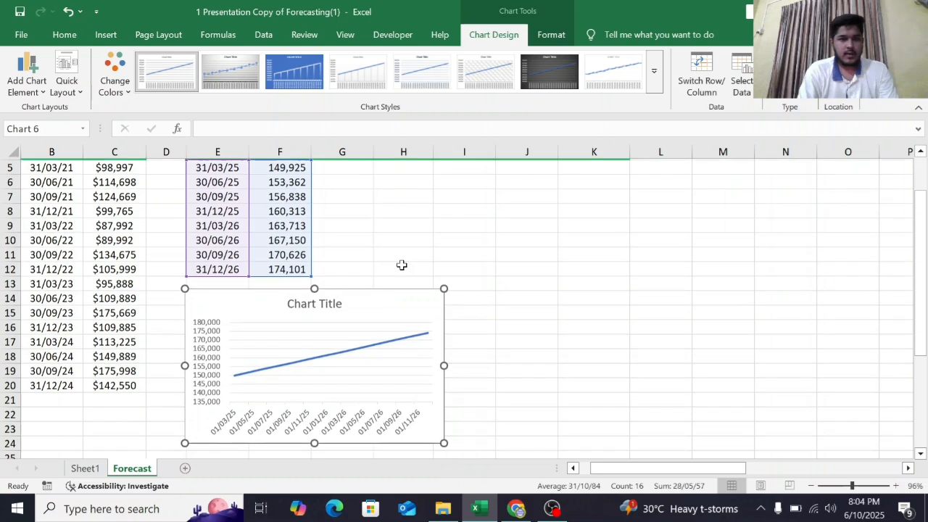
scroll(402, 265, up, 1)
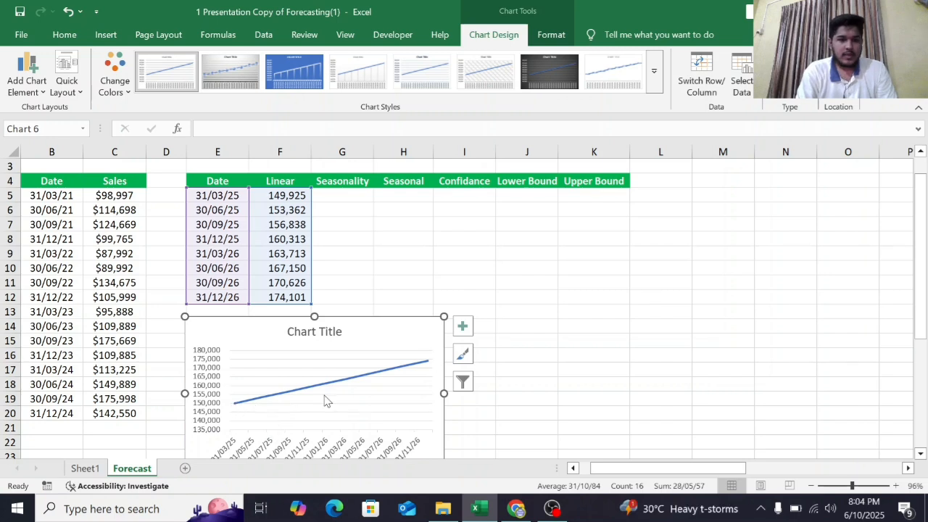
click(542, 380)
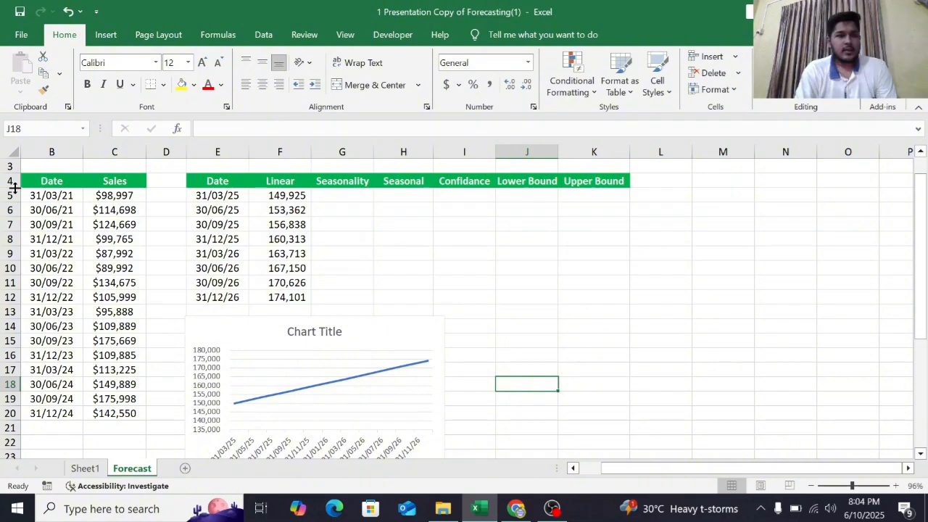
- Select the historical dates and sales in B5:C20 and insert the recommended line chart
click(41, 198)
drag(41, 198, 97, 370)
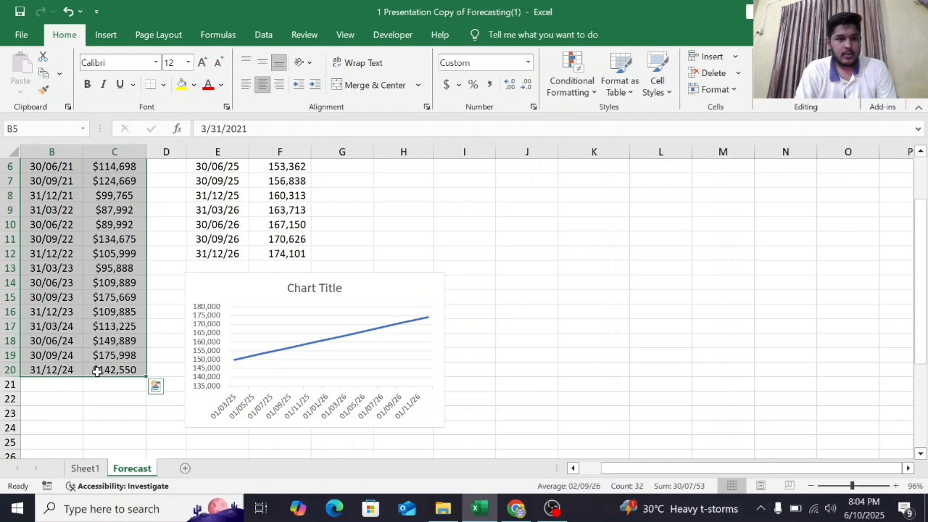
click(106, 36)
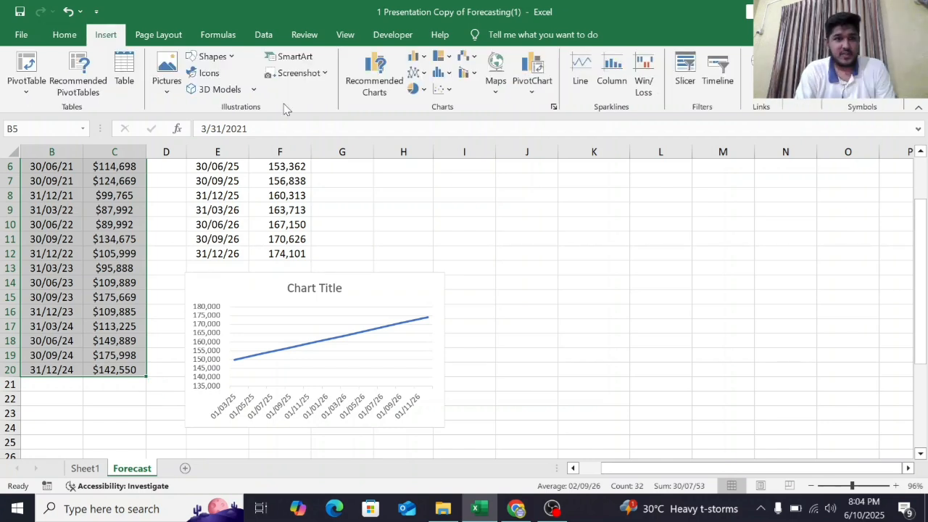
click(365, 80)
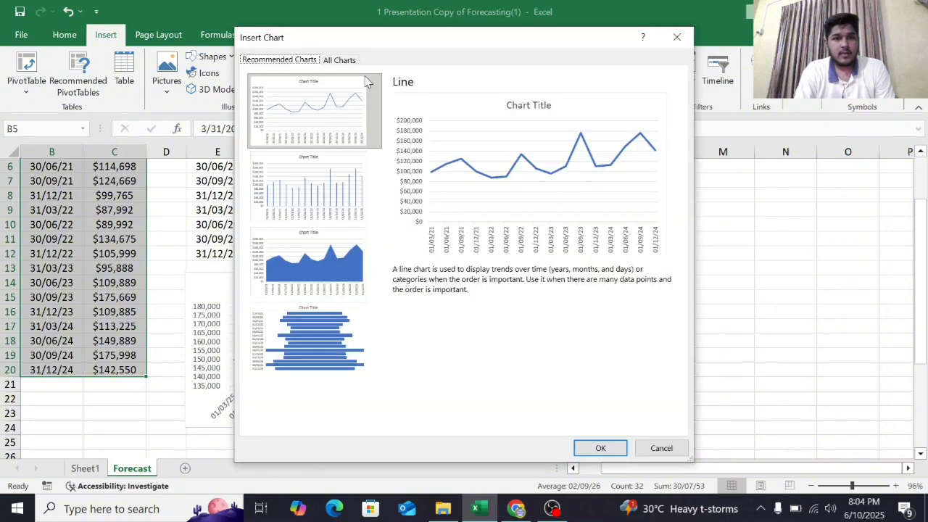
click(332, 113)
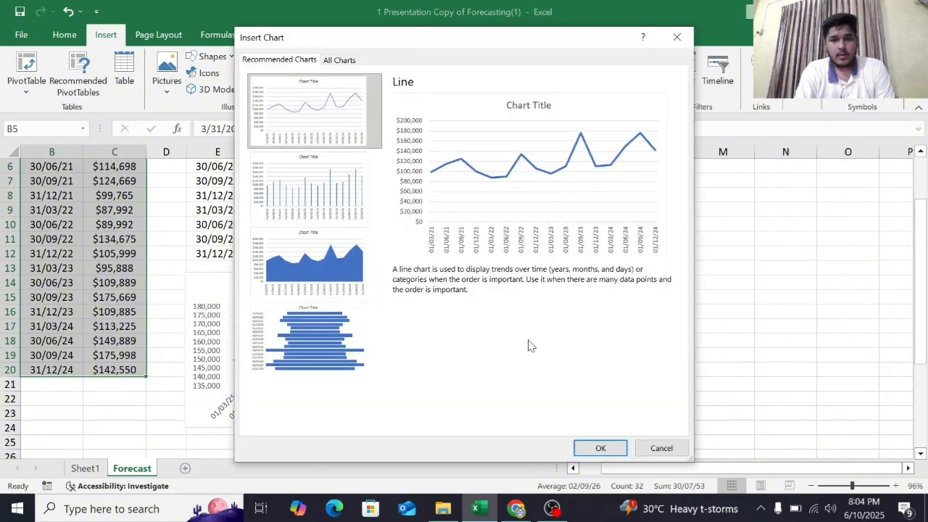
click(600, 448)
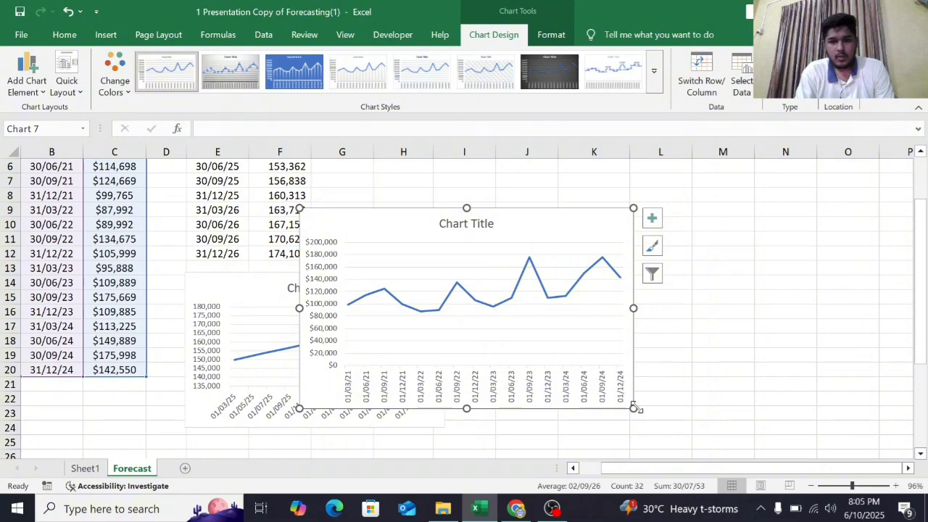
- Shrink the historical sales chart and move it beside the Linear forecast chart, then deselect it
drag(635, 408, 540, 351)
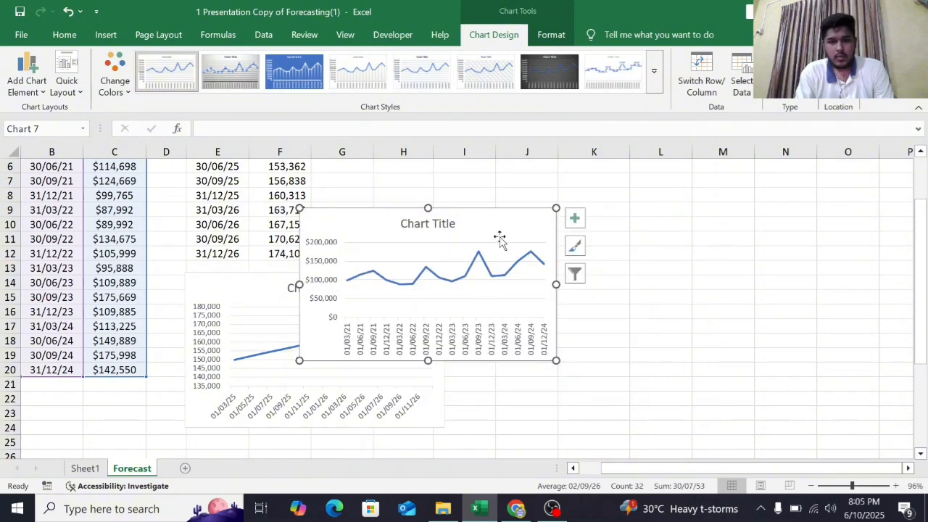
drag(500, 240, 646, 305)
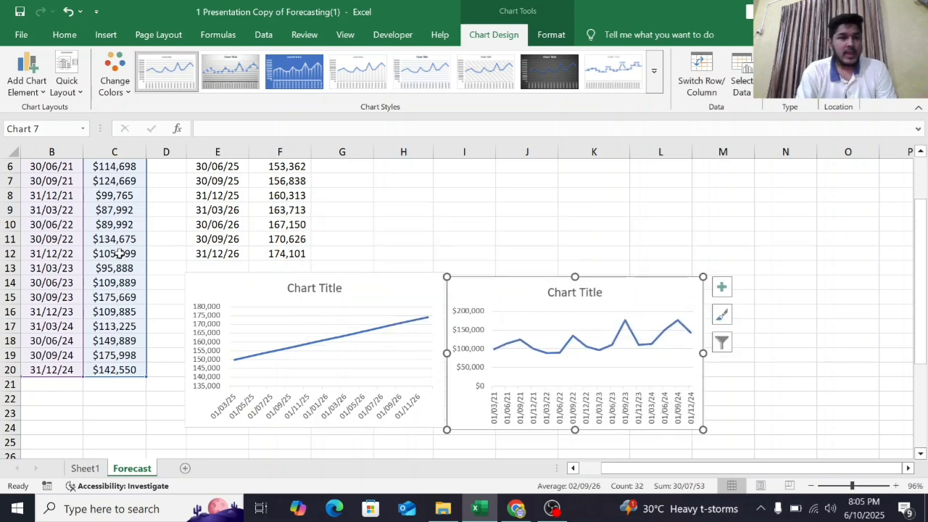
scroll(127, 285, up, 1)
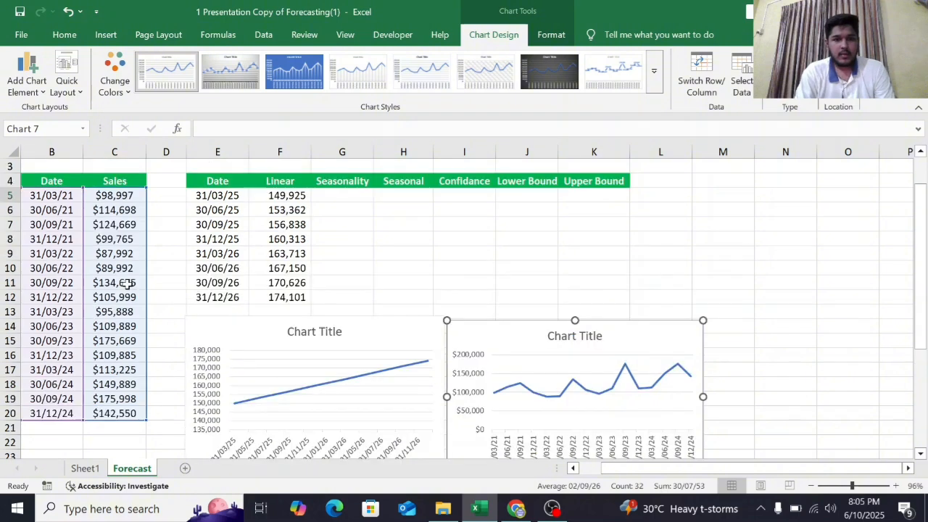
scroll(127, 285, down, 2)
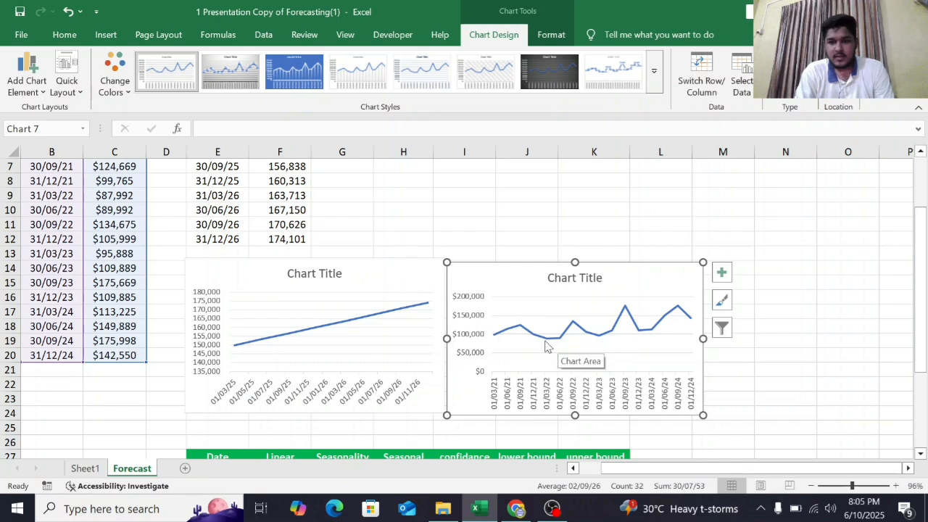
mouse_move(546, 345)
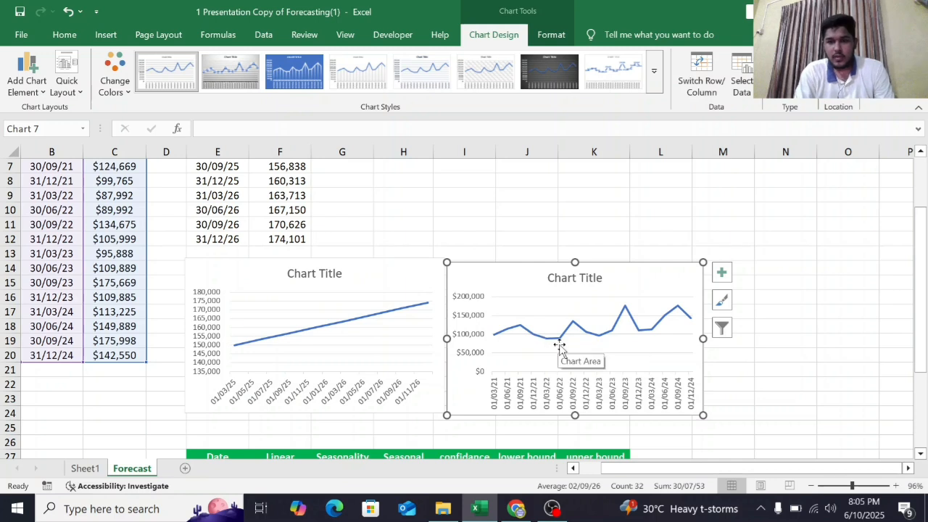
mouse_move(572, 322)
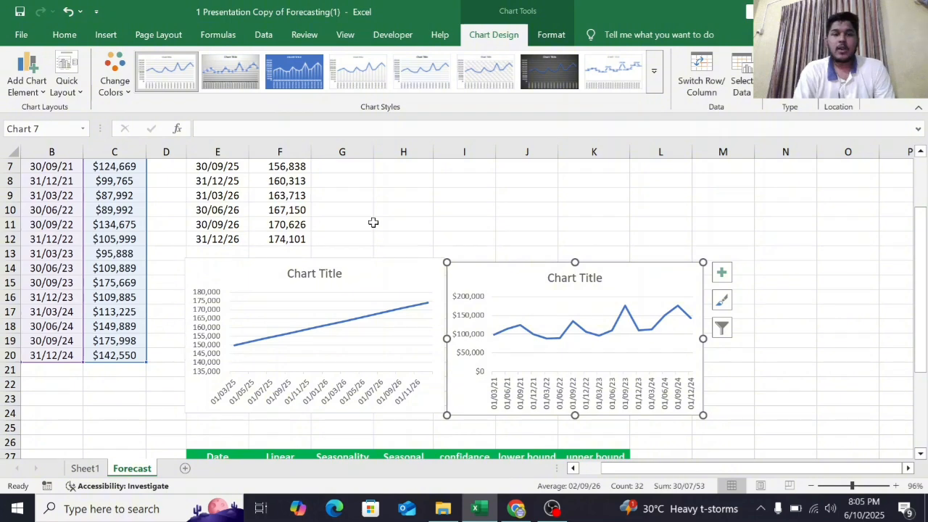
scroll(373, 222, up, 2)
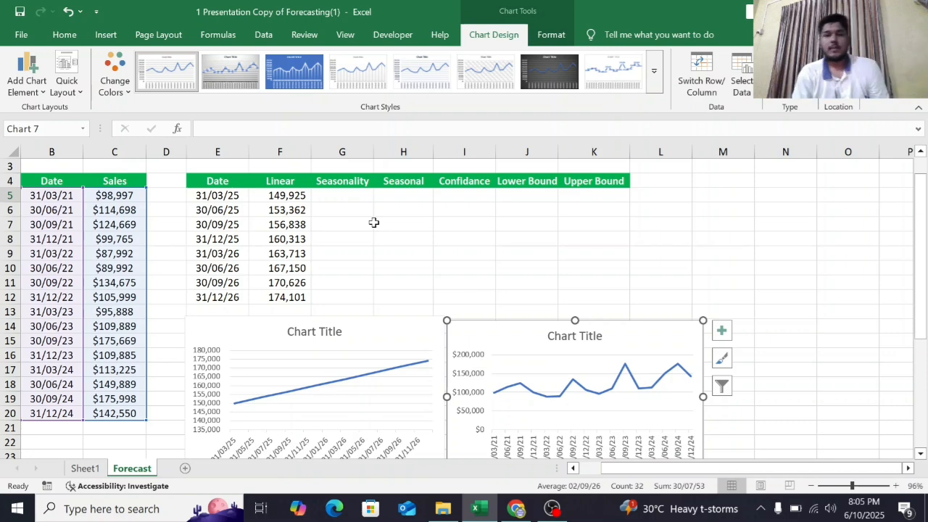
click(318, 299)
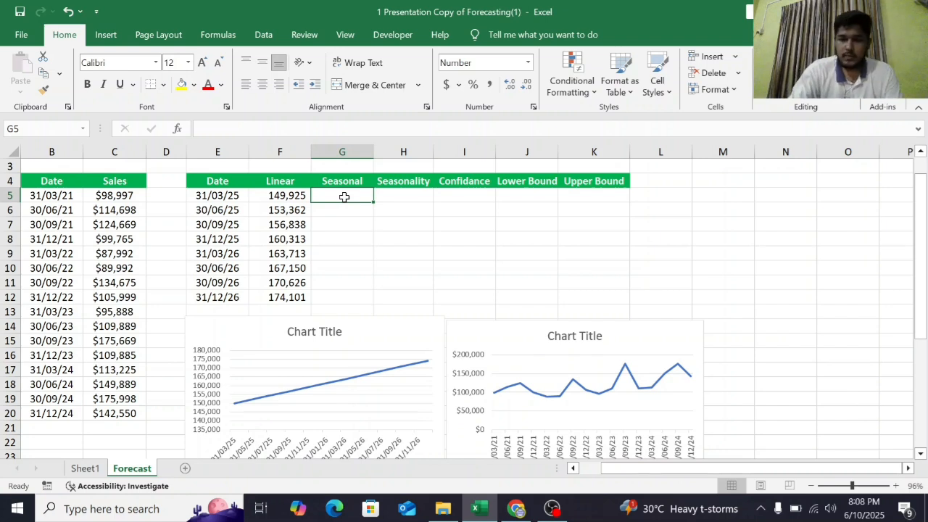
- Enter =FORECAST.ETS(E5,$C$5:$C$20,$B$5:$B$20,) in G5 to forecast seasonal sales for the first future date
text(=)
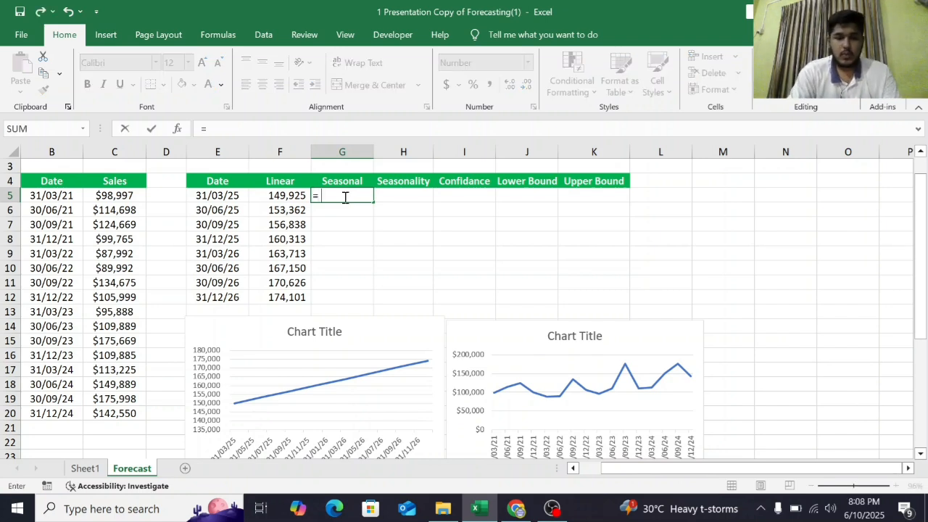
text(fore)
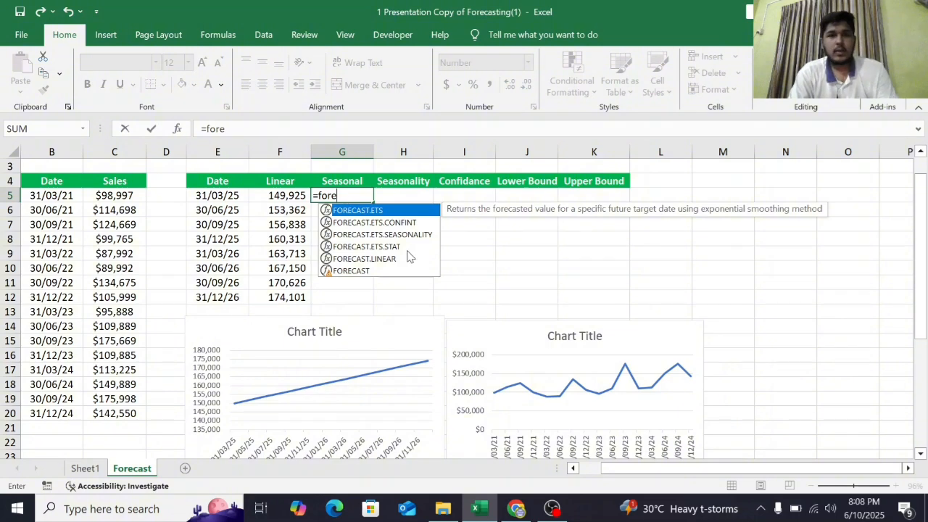
double_click(362, 210)
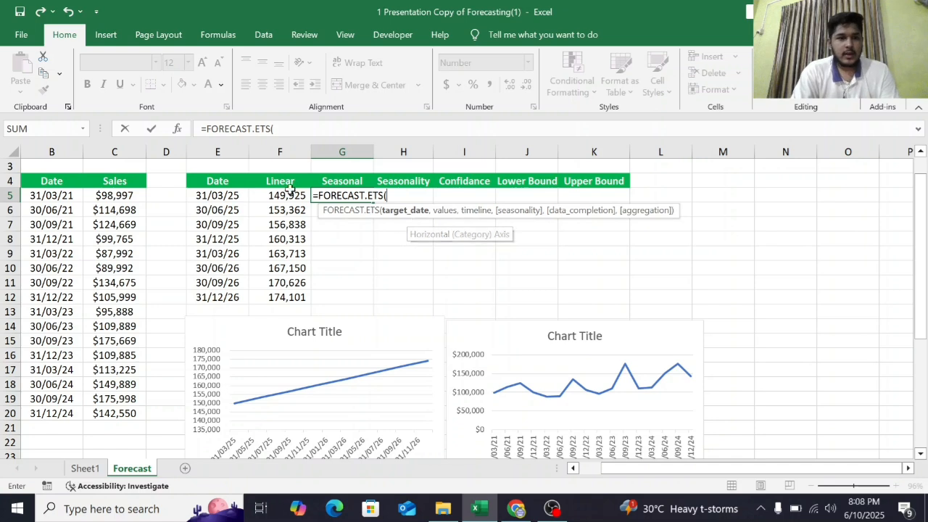
click(219, 197)
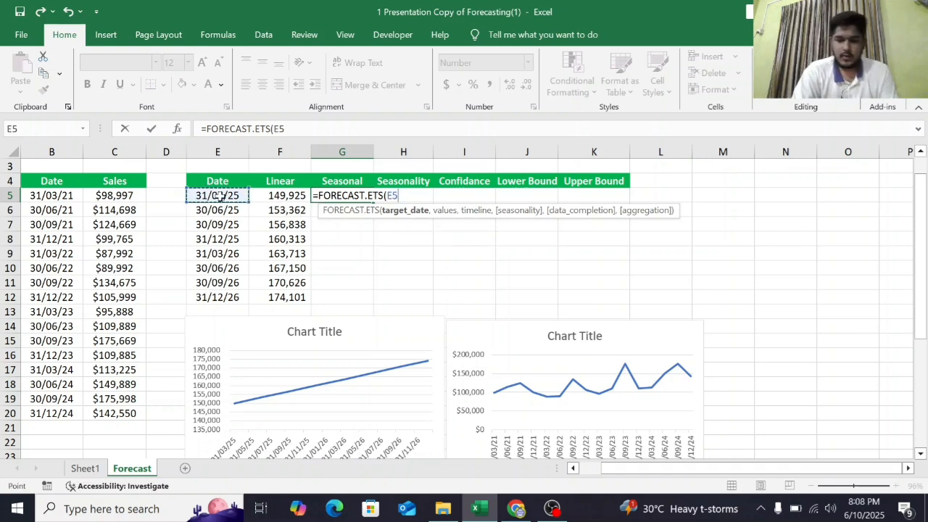
text(,)
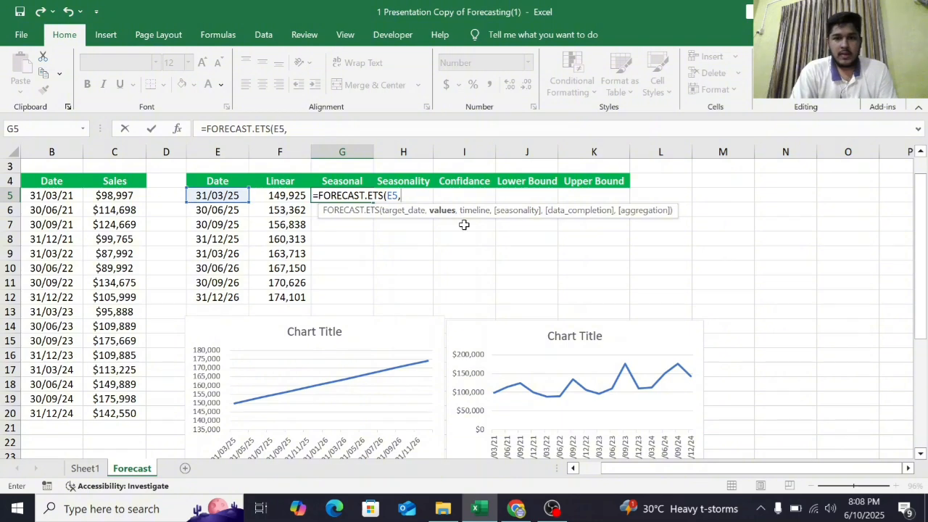
click(115, 198)
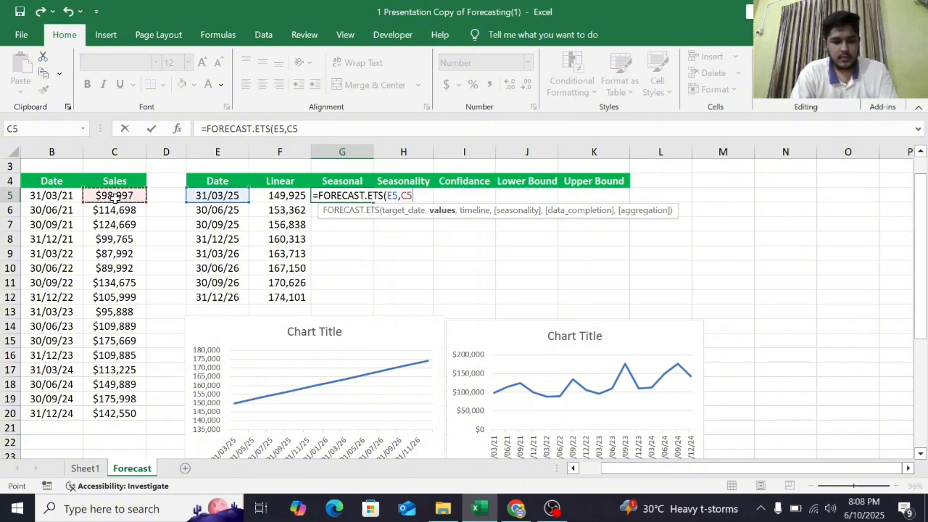
key(ctrl+shift+Down)
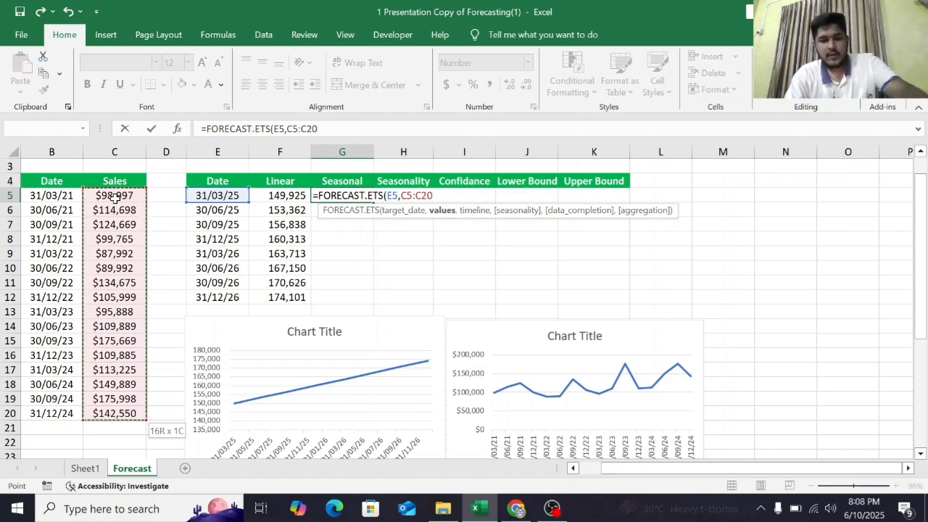
key(F4)
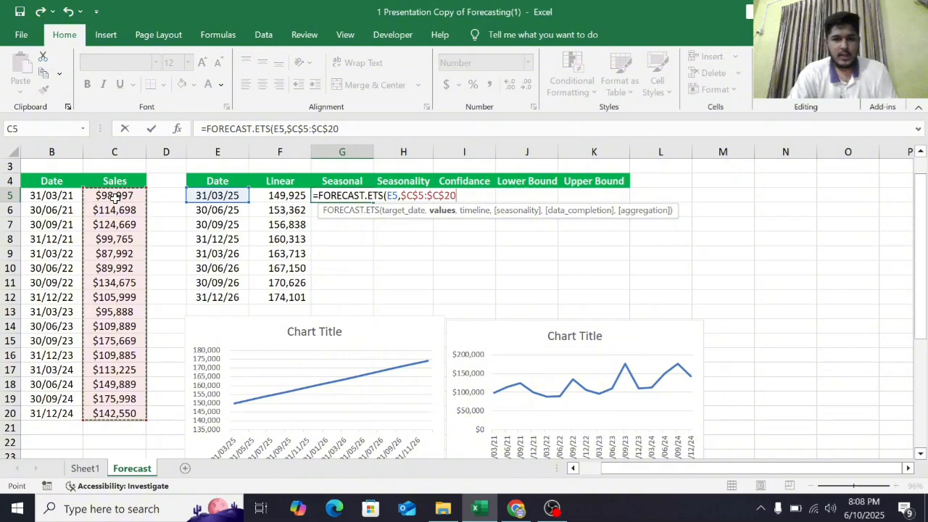
text(,)
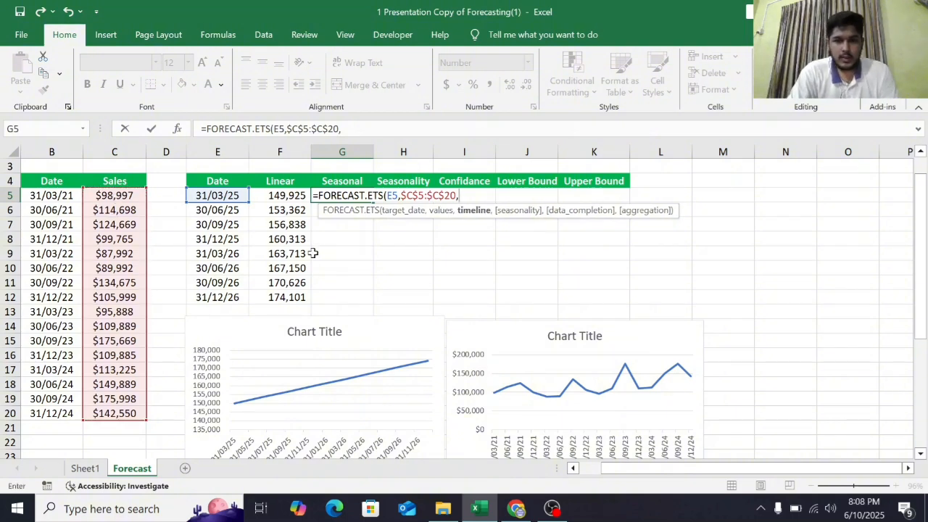
click(63, 195)
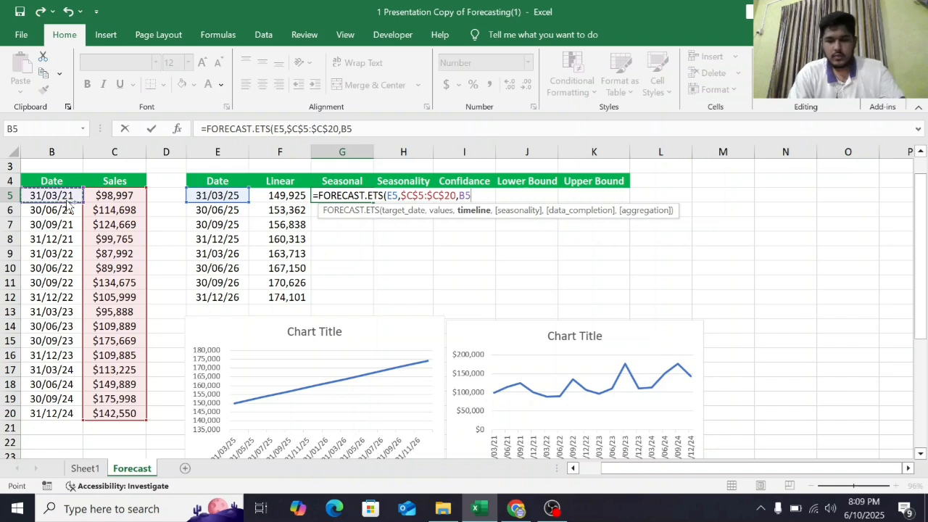
key(ctrl+shift+Down)
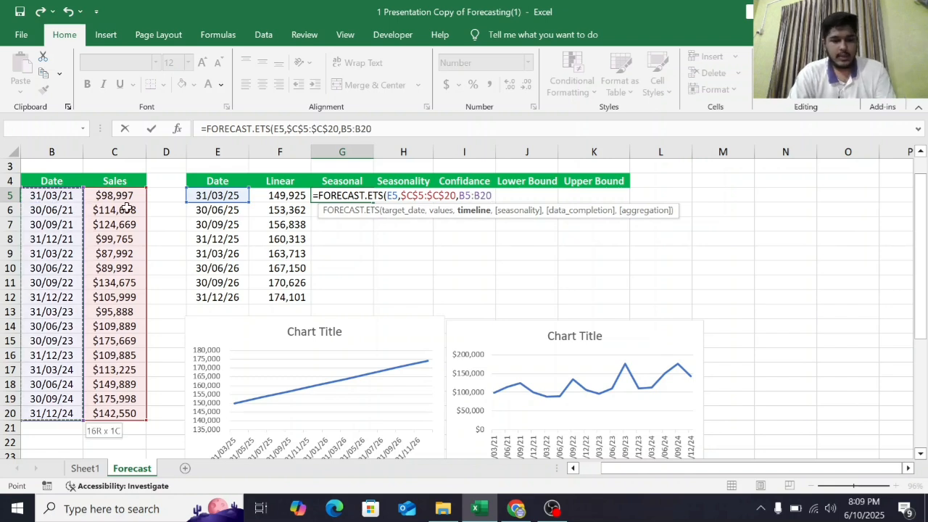
key(F4)
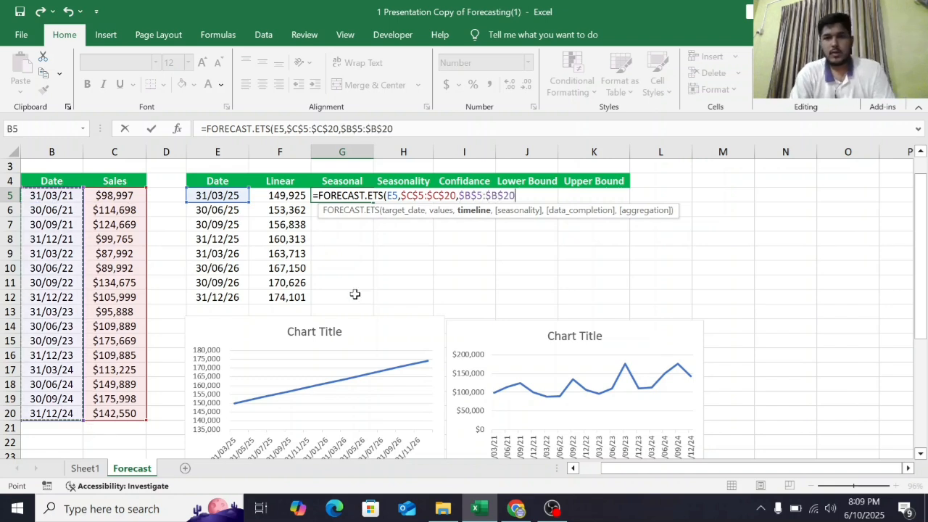
text(,)
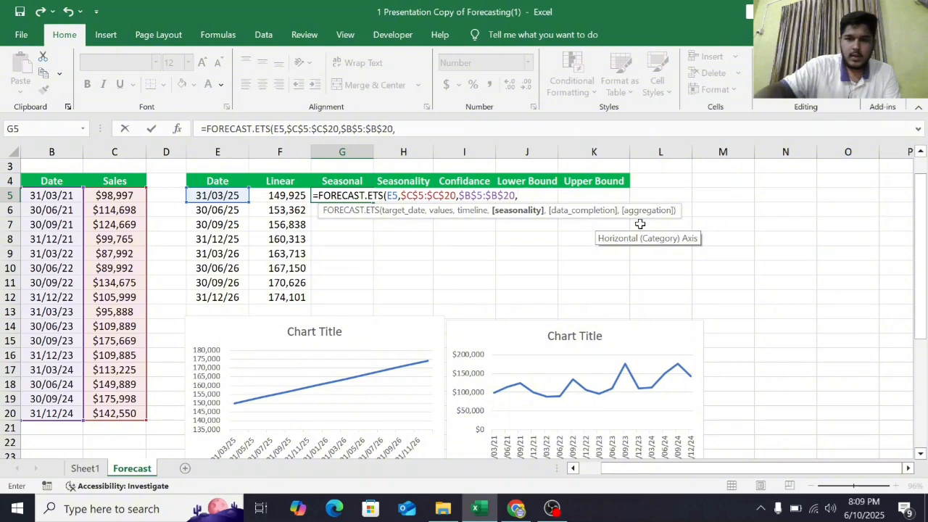
text())
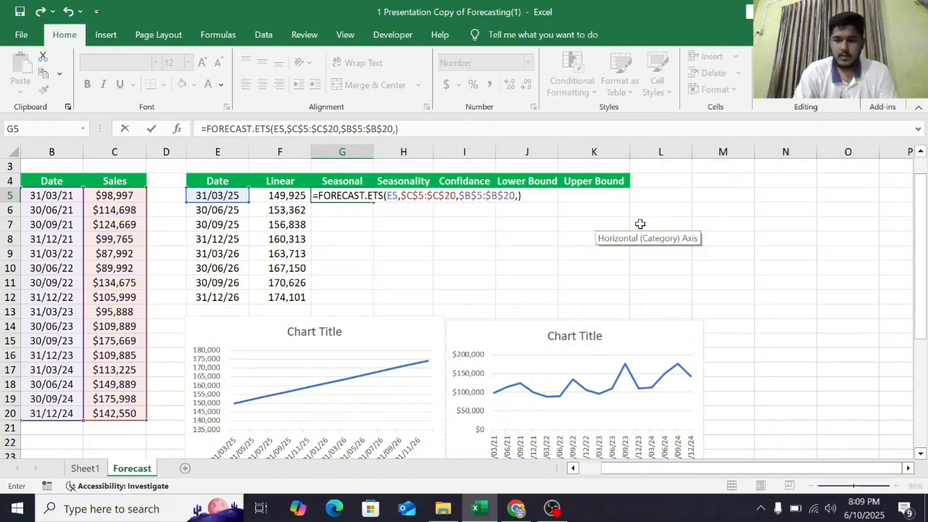
key(Return)
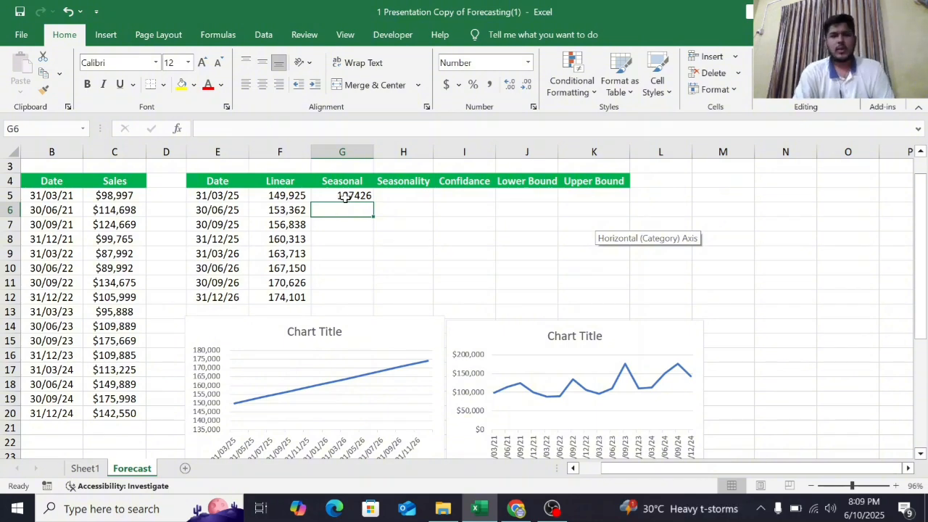
- Fill the Seasonal forecast formula down from G5 to G12
click(346, 197)
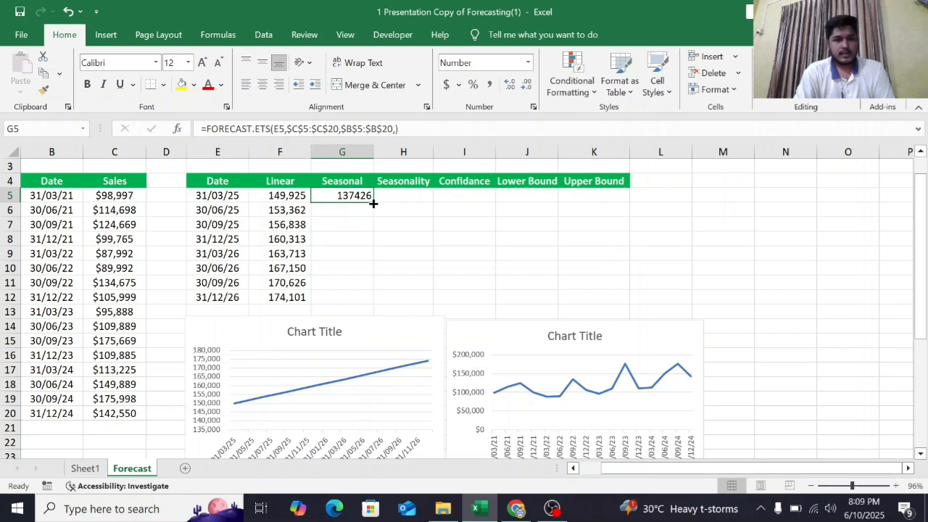
drag(372, 204, 367, 306)
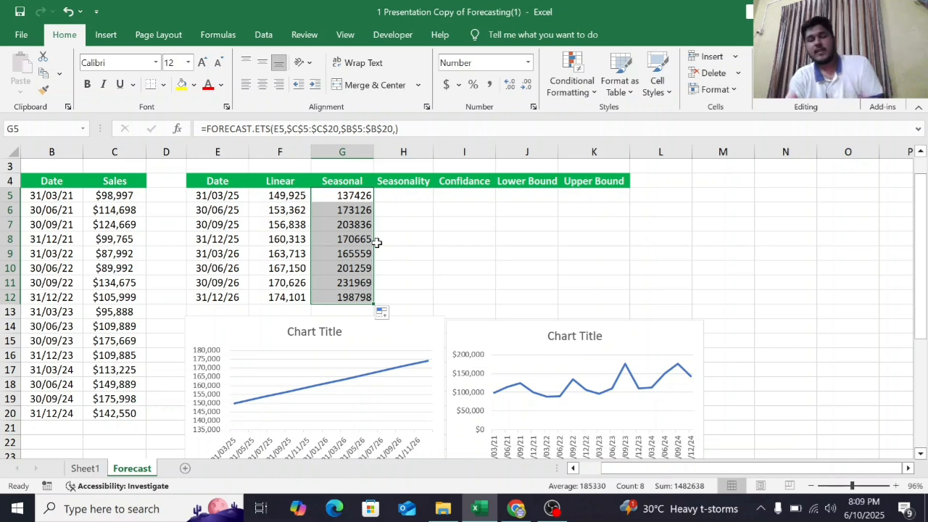
click(273, 225)
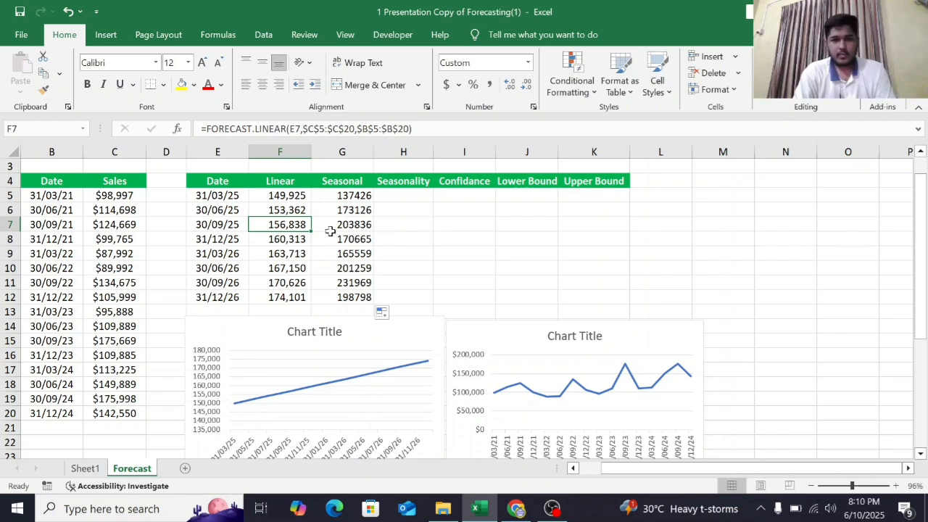
- Enter =FORECAST.ETS.SEASONALITY(C5:C20,B5:B20) in H5 to calculate the seasonality length of the historical sales
click(392, 196)
text(=)
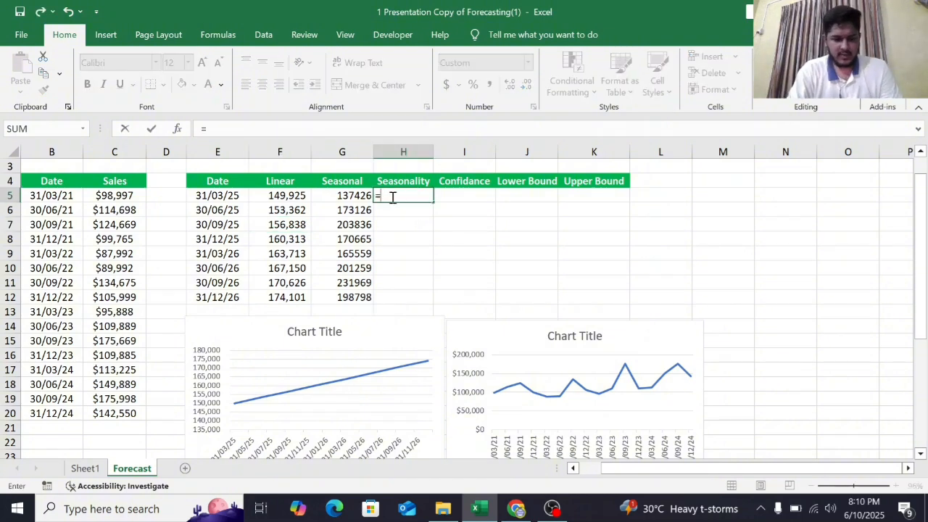
text(fore)
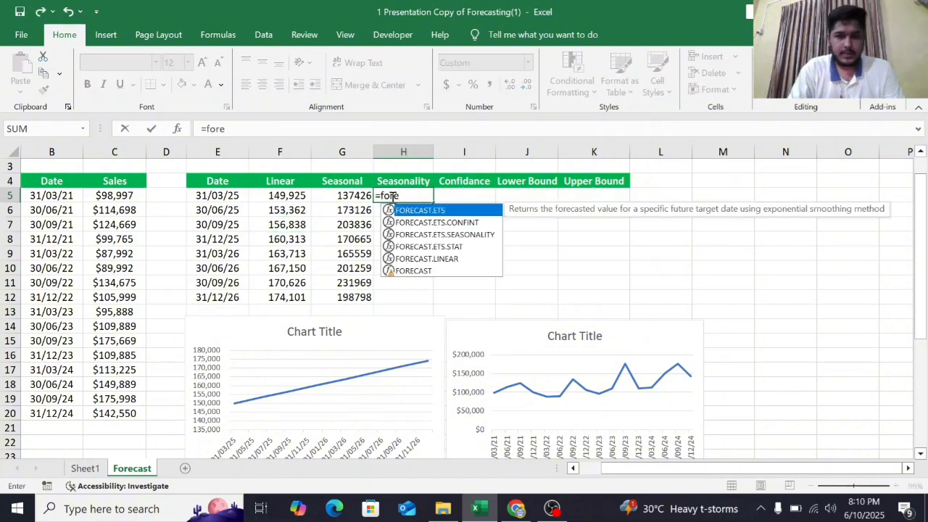
click(457, 235)
double_click(456, 234)
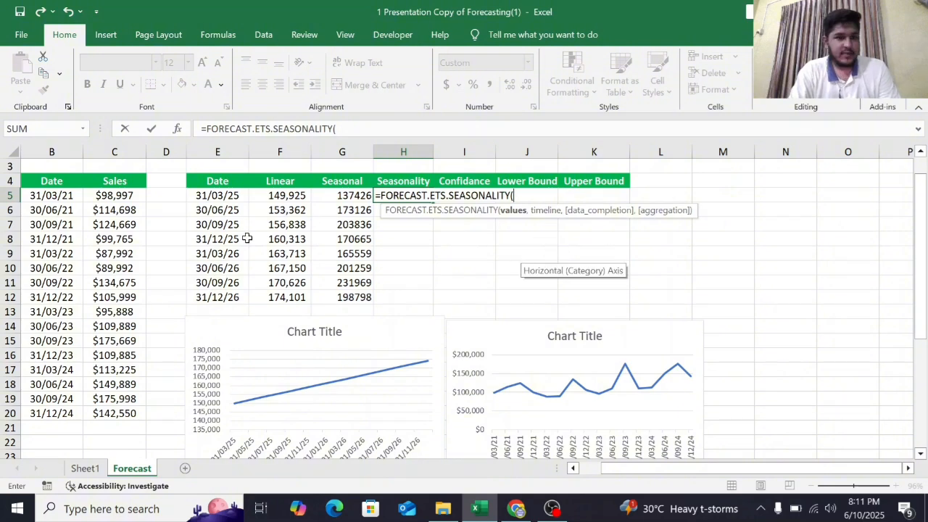
click(116, 195)
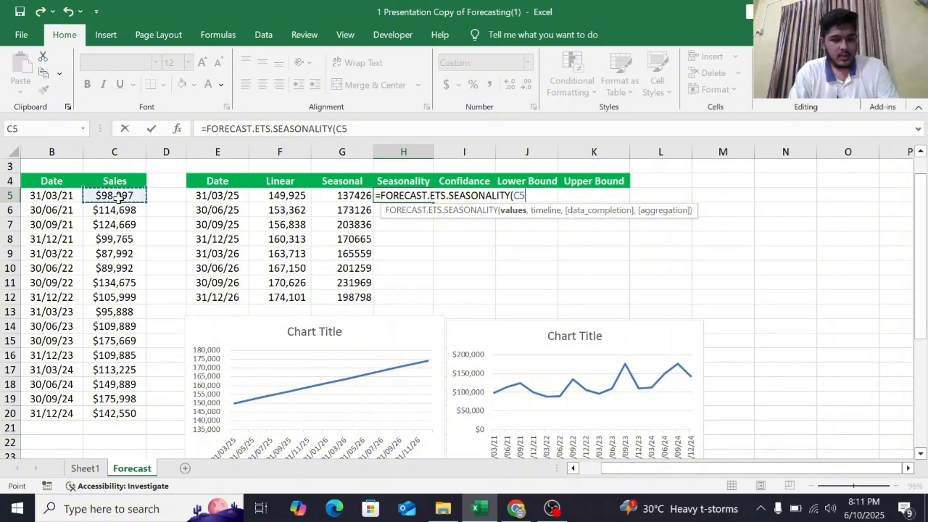
key(ctrl+shift+Down)
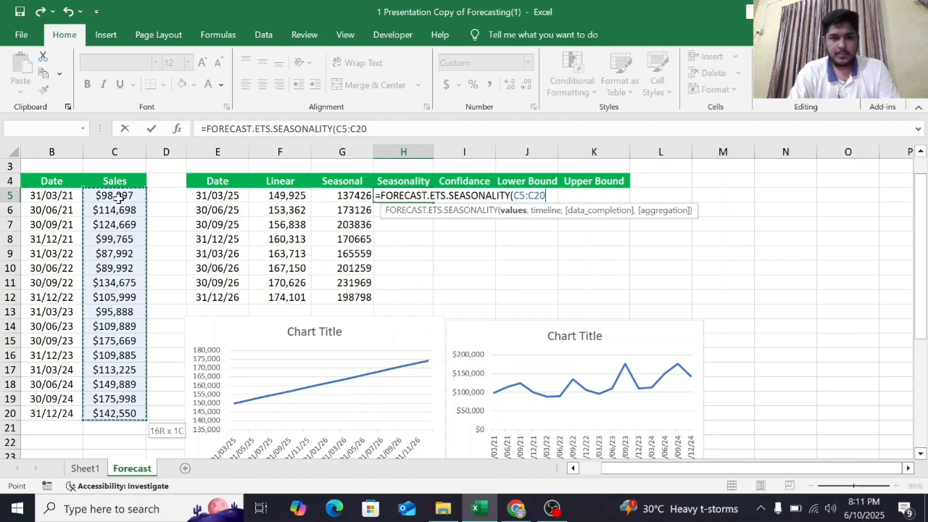
text(,)
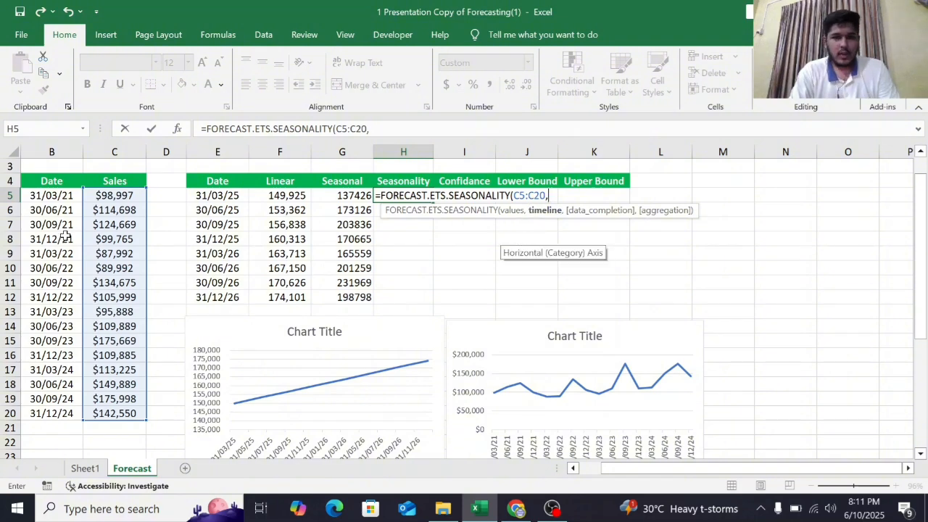
click(51, 192)
key(ctrl+shift+Down)
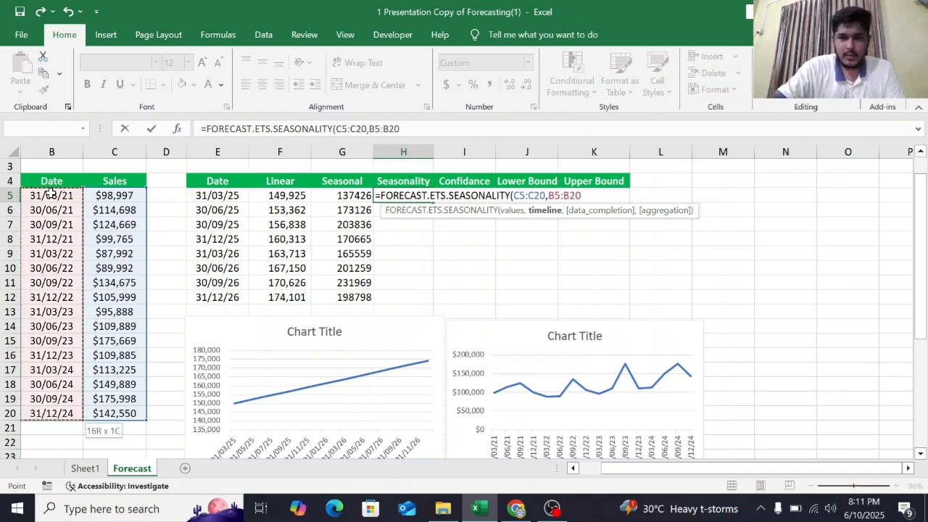
text())
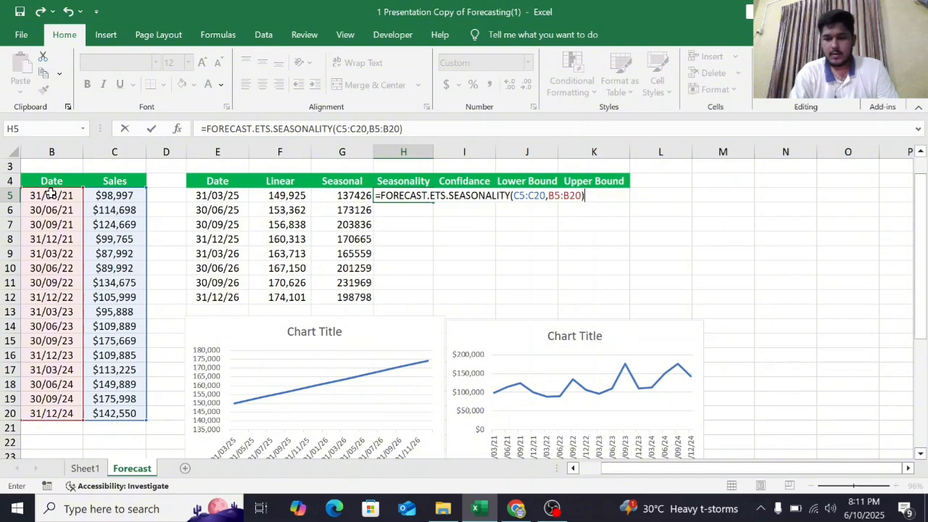
key(Return)
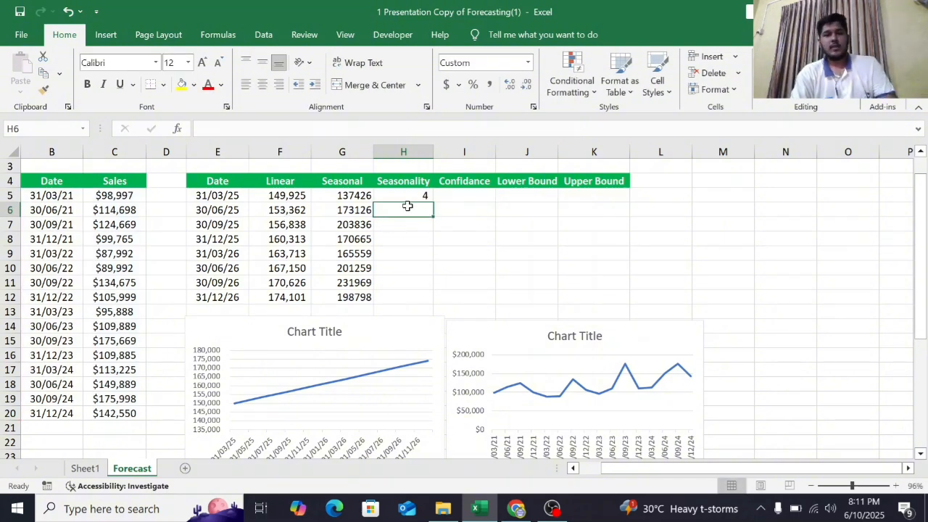
key(Up)
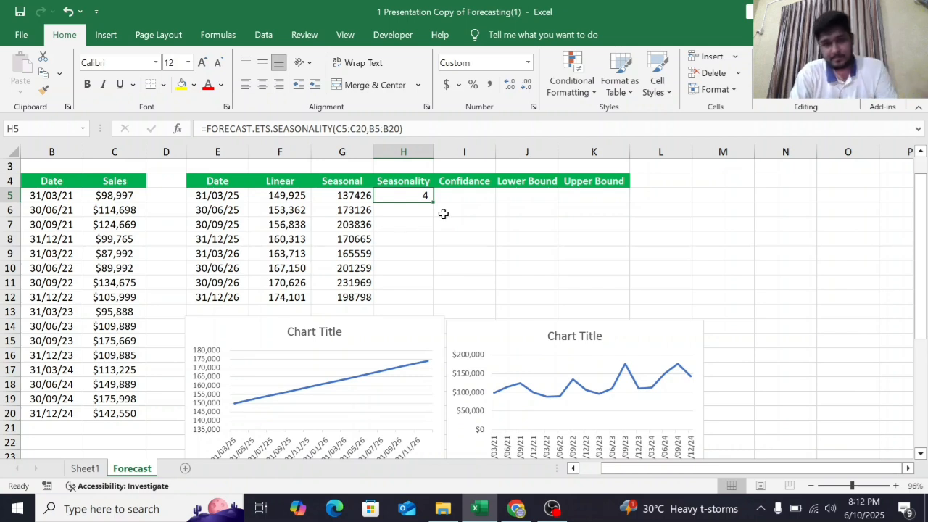
- Enter =FORECAST.ETS.CONFINT(E5,$C$5:$C$20,$B$5:$B$20,95%) in I5 to calculate the 95% confidence interval
click(464, 196)
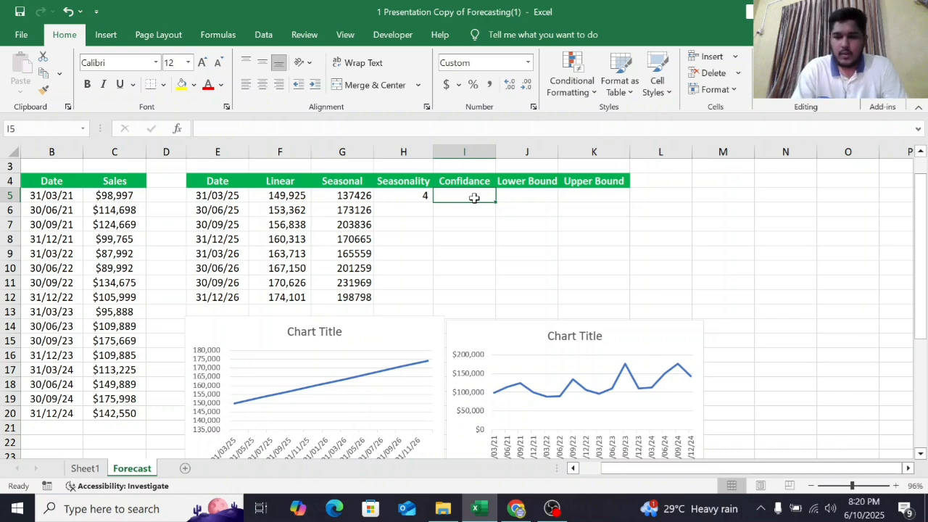
text(=fore)
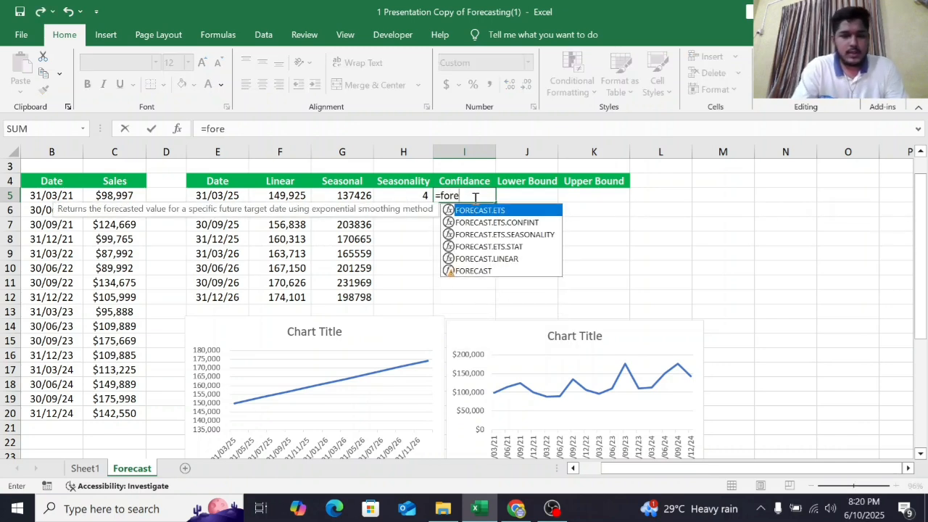
double_click(515, 223)
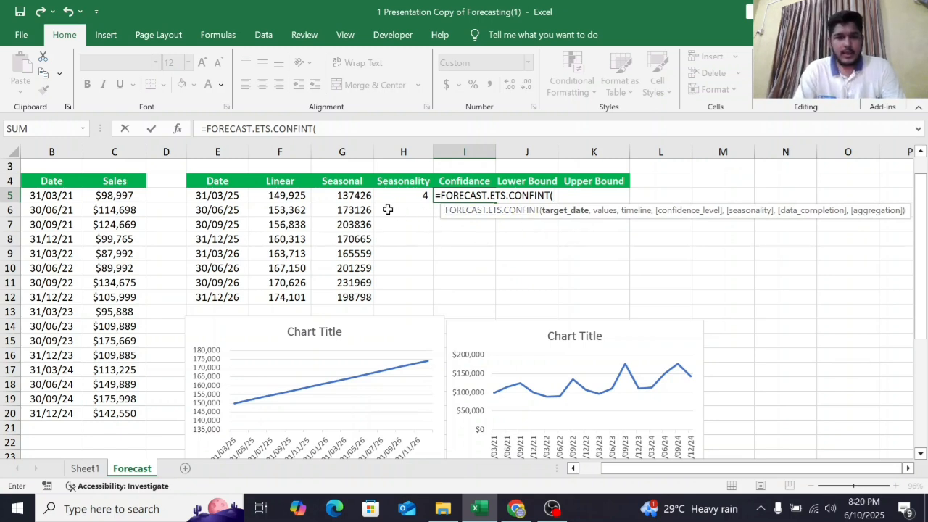
click(208, 195)
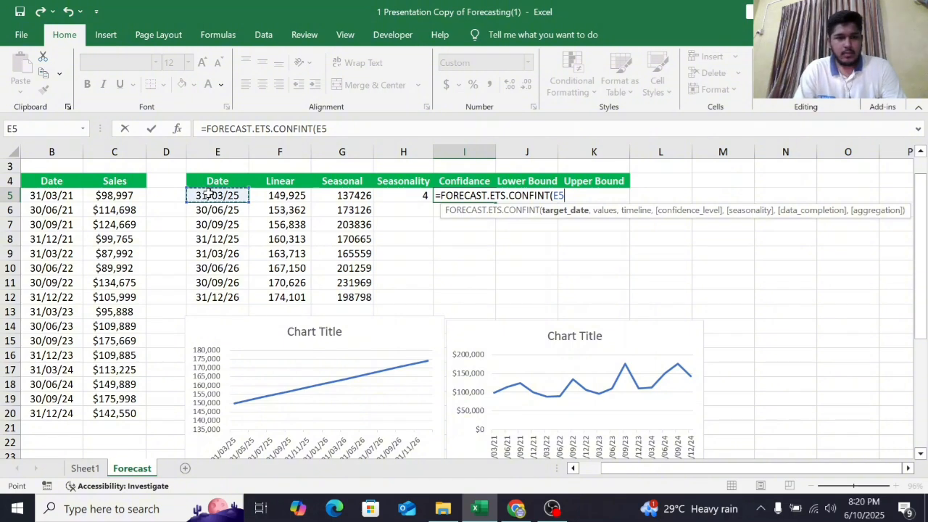
text(,)
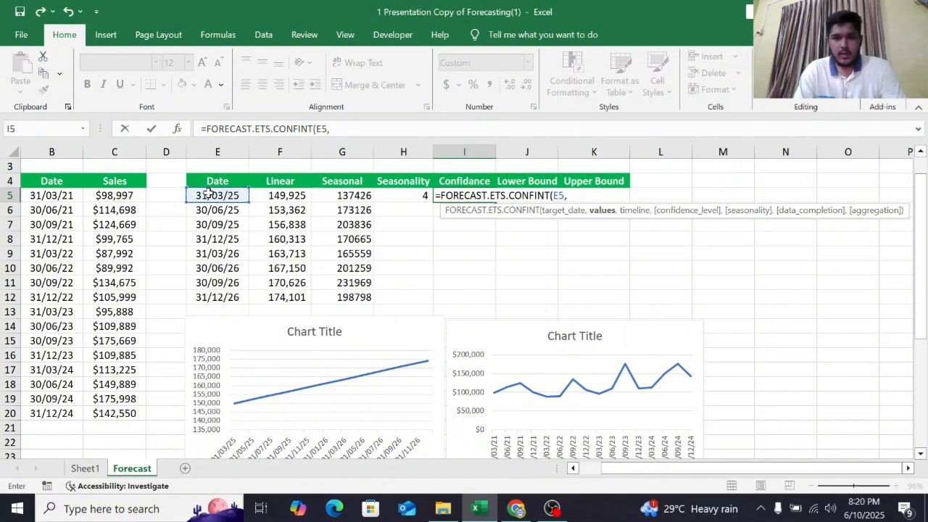
click(97, 195)
key(ctrl+shift+Down)
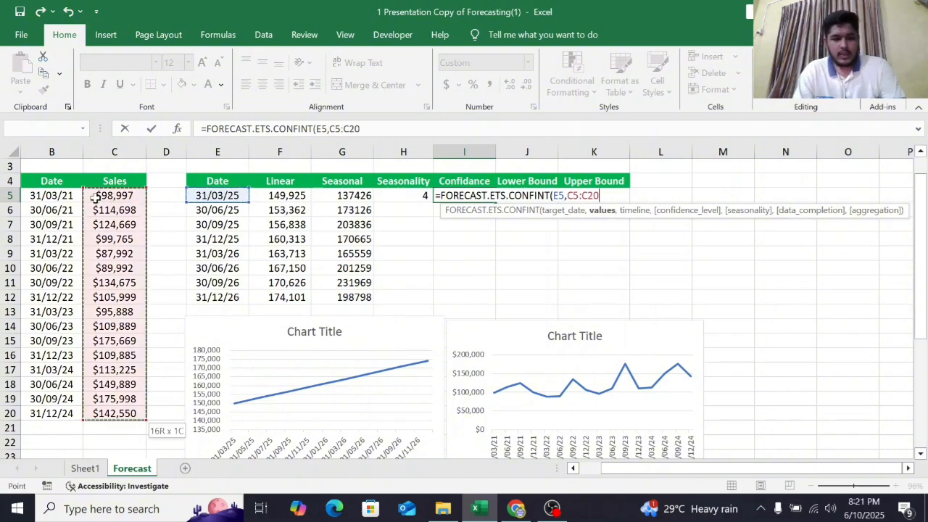
key(F4)
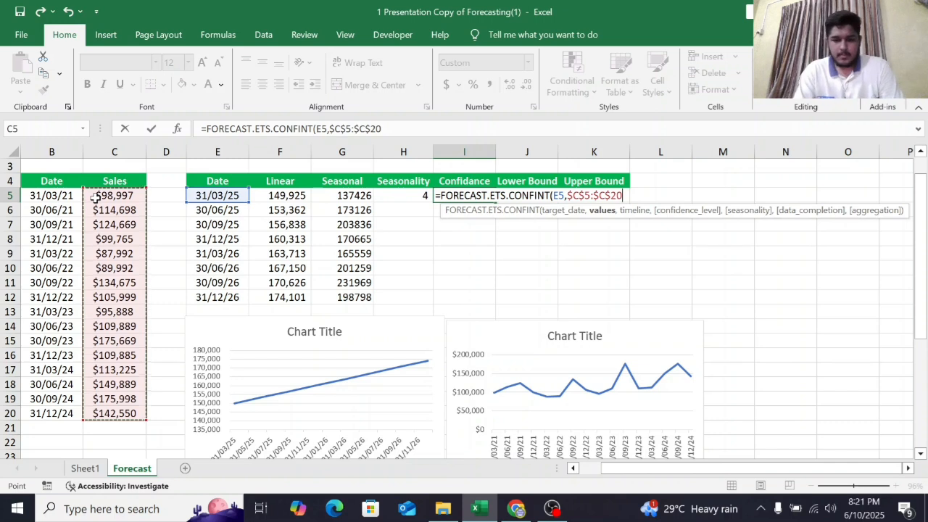
text(,)
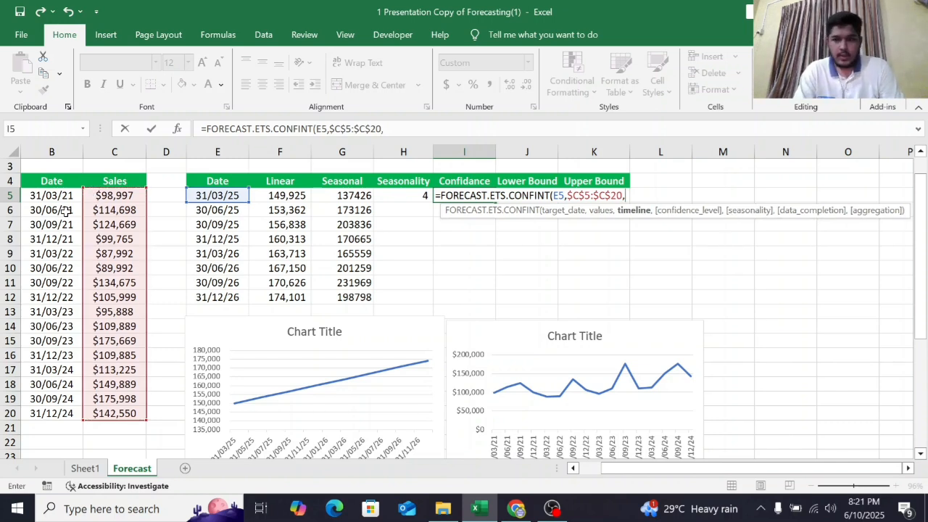
click(62, 197)
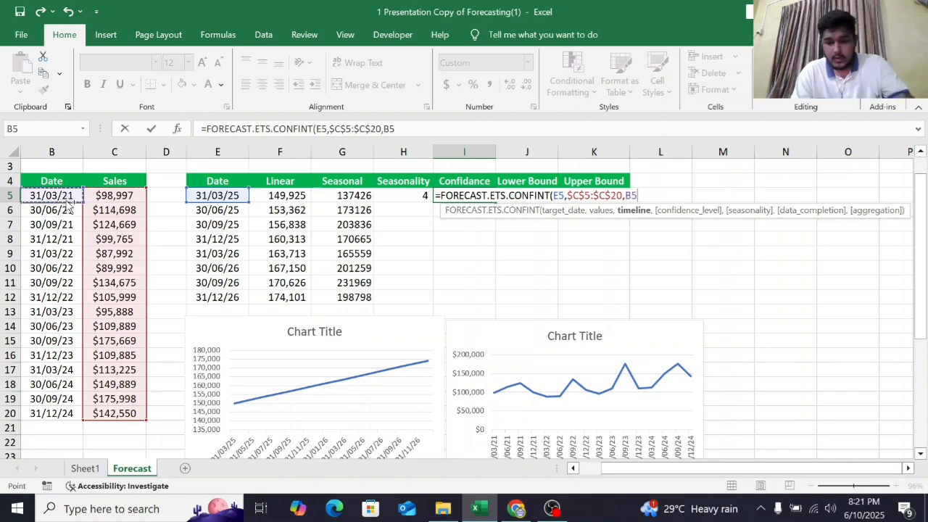
key(ctrl+shift+Down)
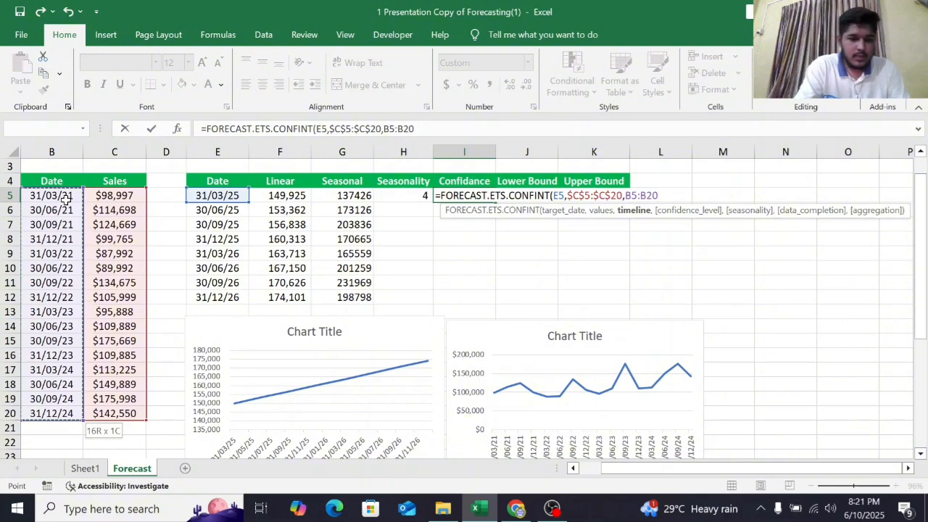
key(F4)
text(,)
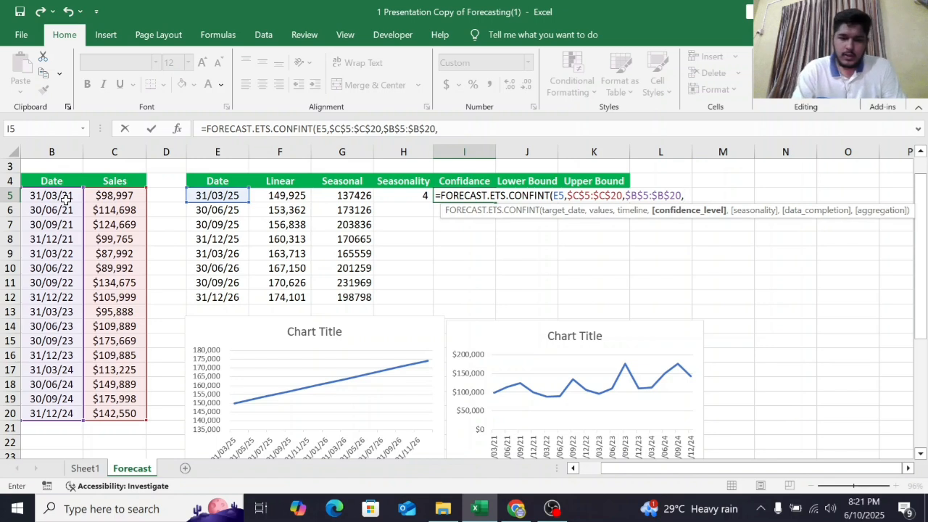
text(95)
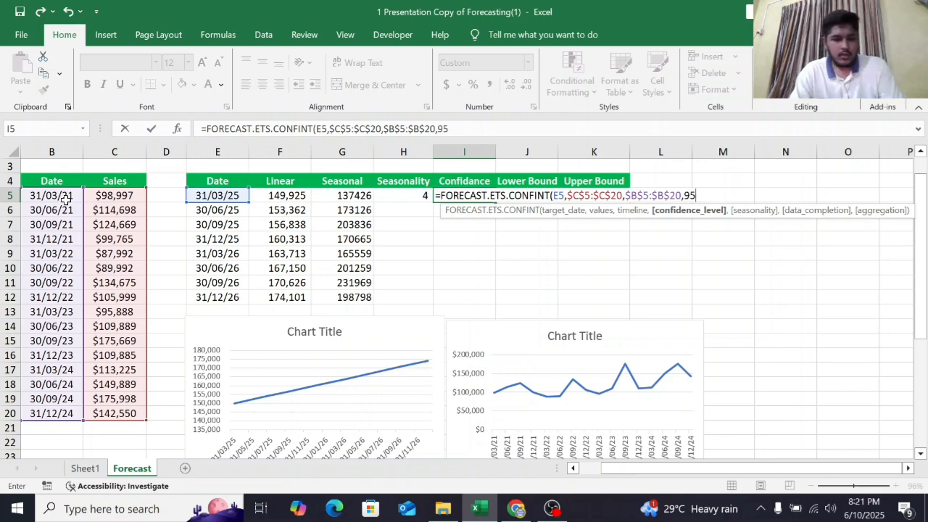
text(%)
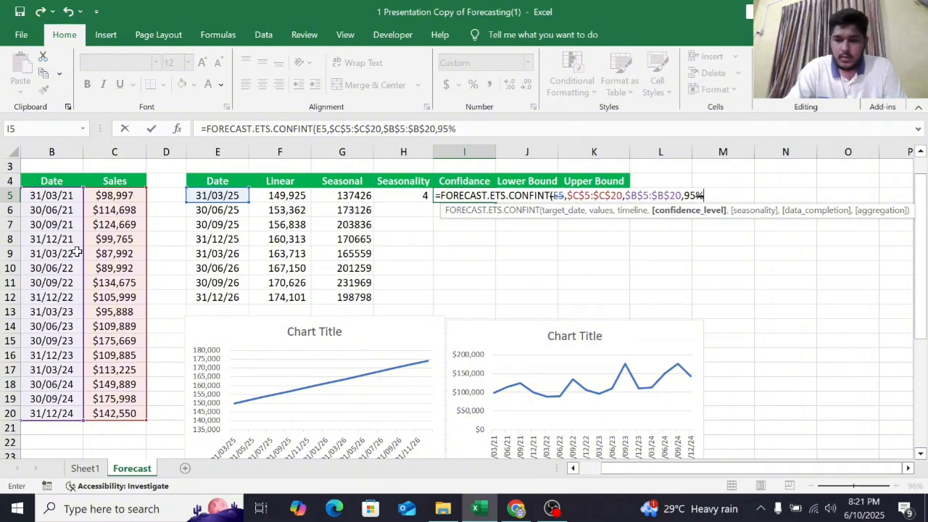
text())
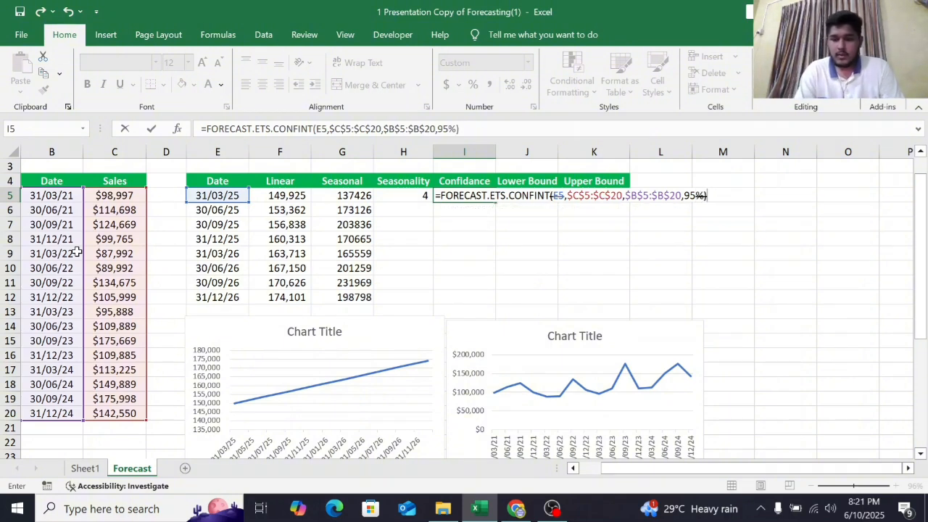
key(Return)
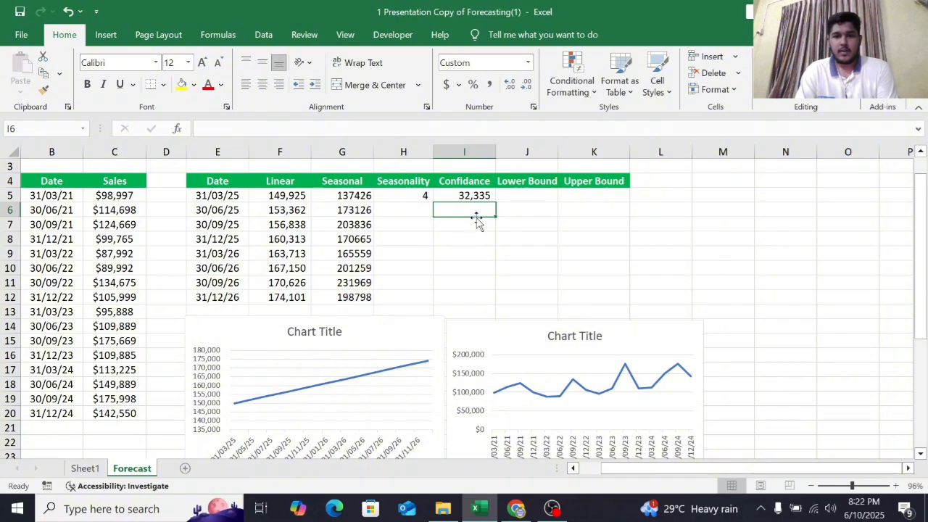
- Fill the confidence interval formula down from I5 to I12
click(486, 192)
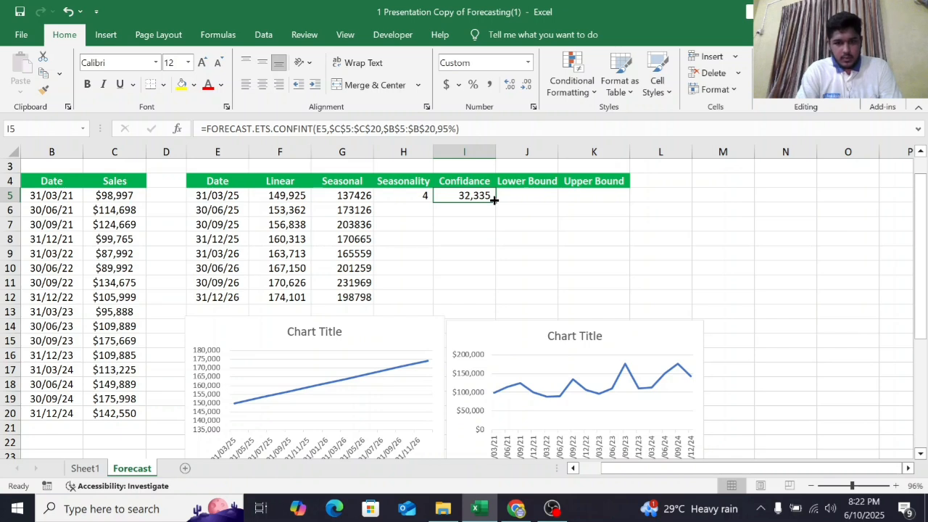
drag(493, 199, 504, 297)
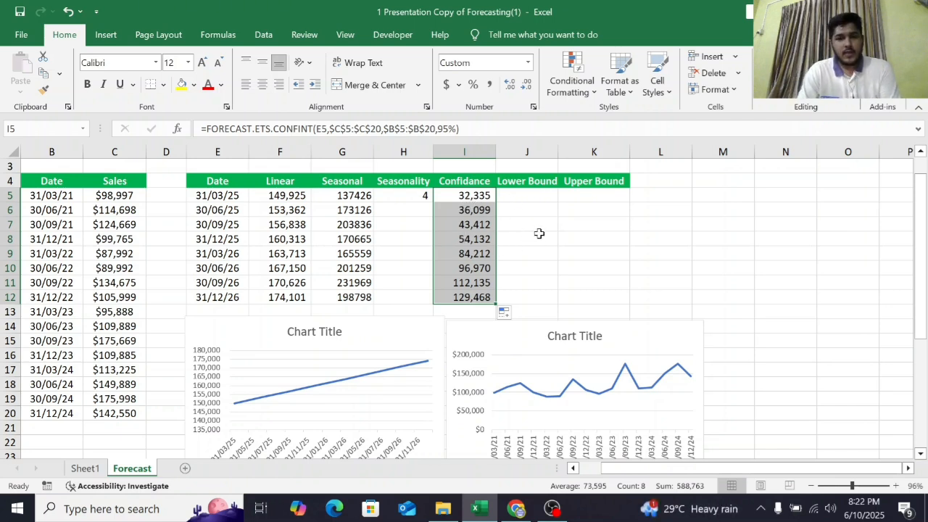
- Enter =G5-I5 in J5 to calculate the lower bound of the seasonal forecast
click(512, 195)
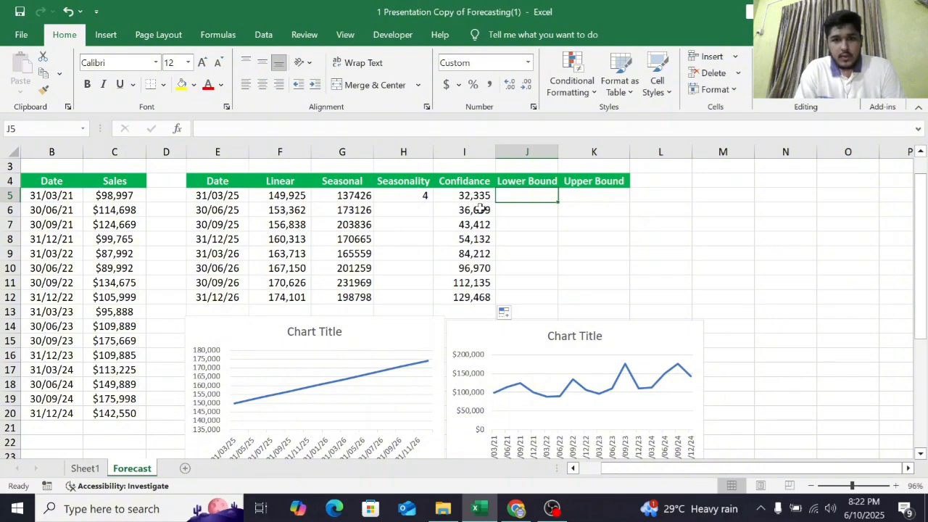
click(342, 195)
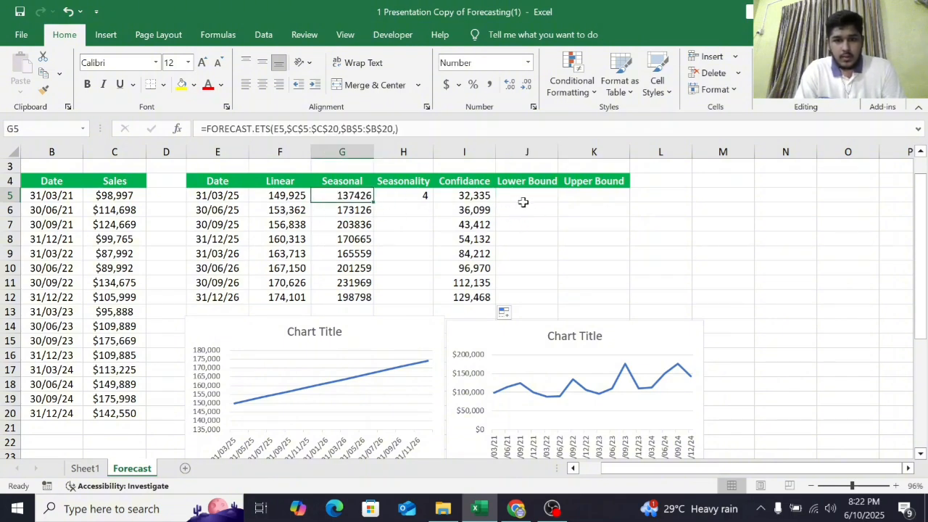
click(522, 200)
text(=)
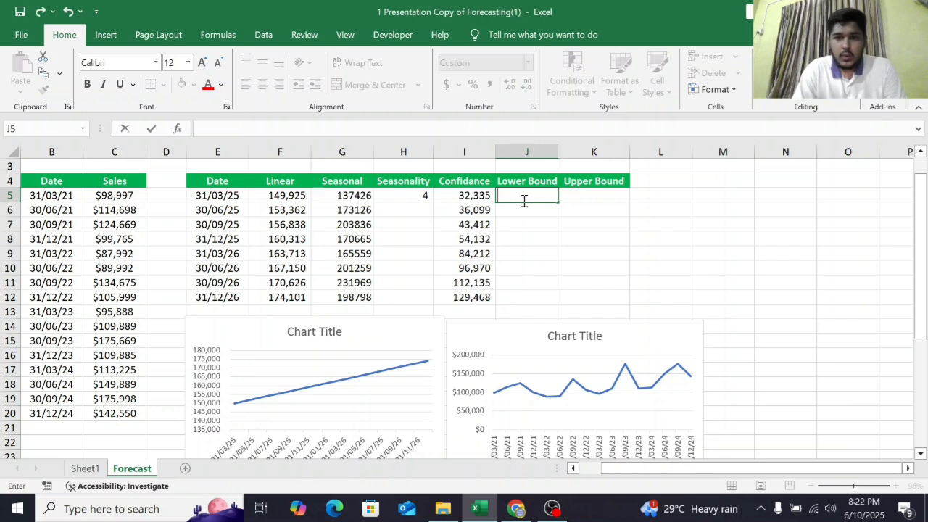
click(358, 200)
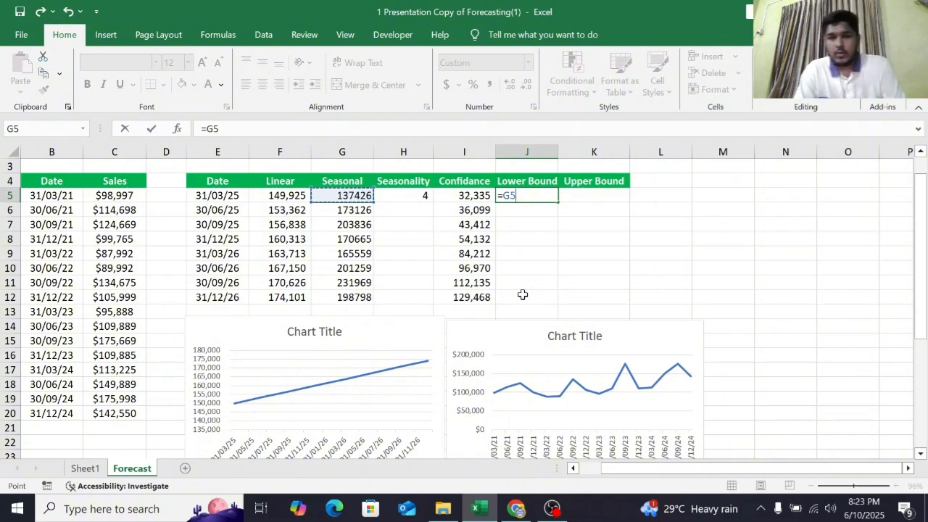
text(-)
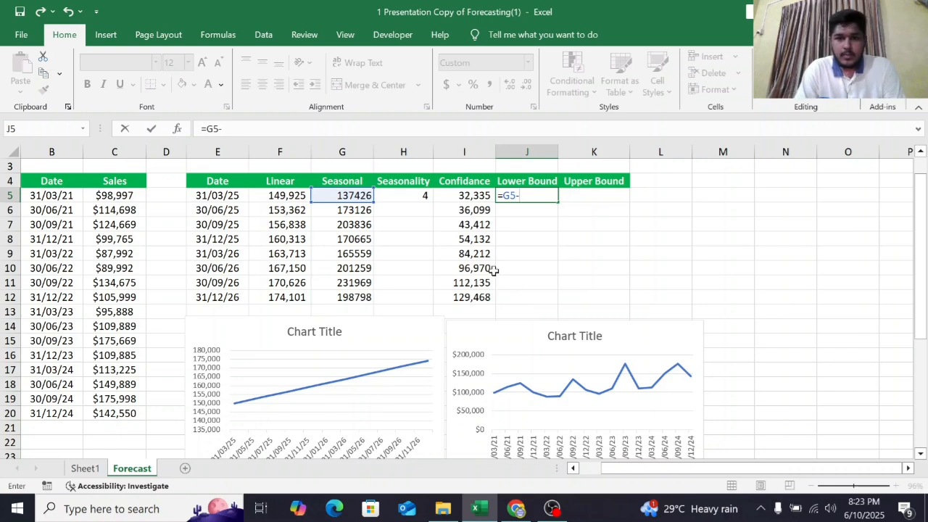
click(481, 196)
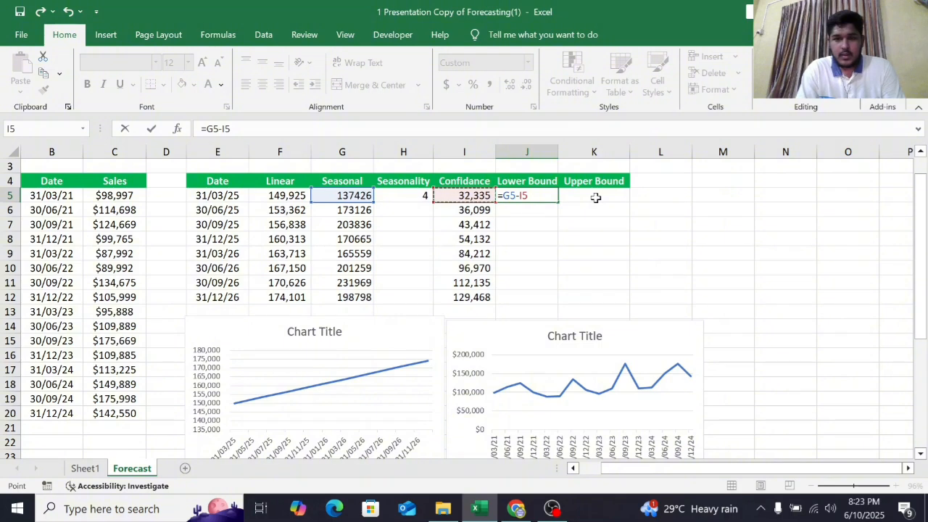
key(Return)
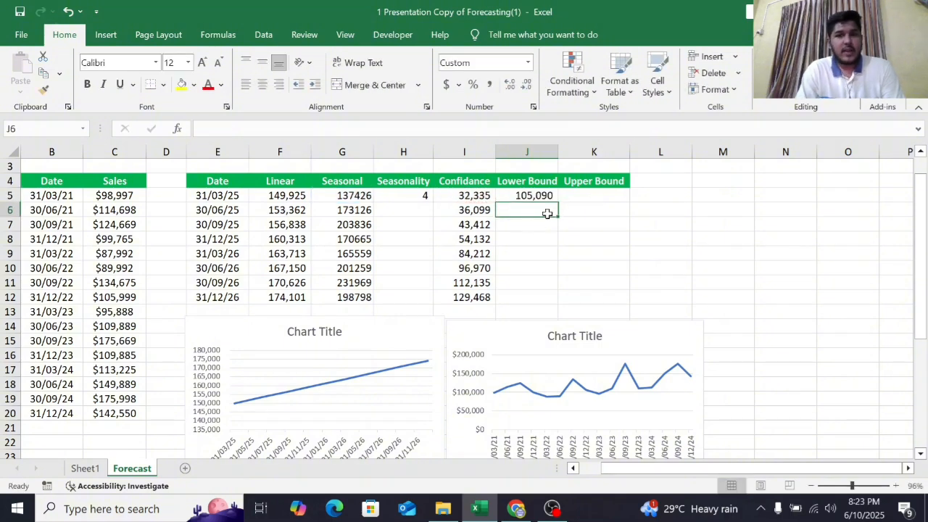
- Enter =G5+I5 in K5 to calculate the upper bound of the seasonal forecast
click(584, 200)
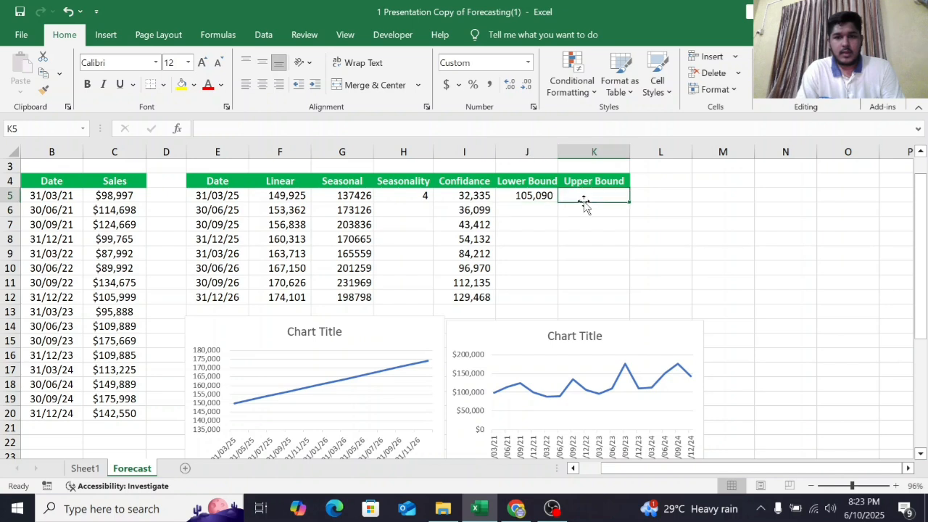
text(=)
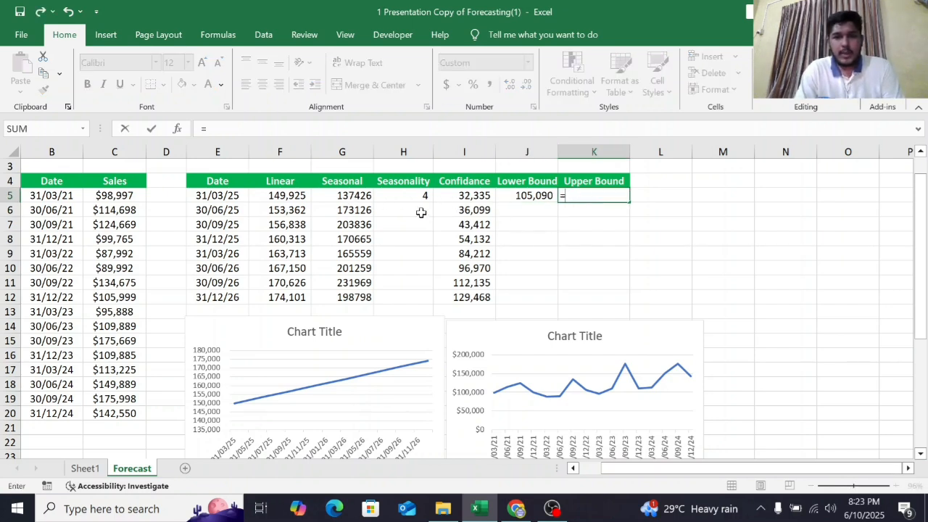
click(364, 198)
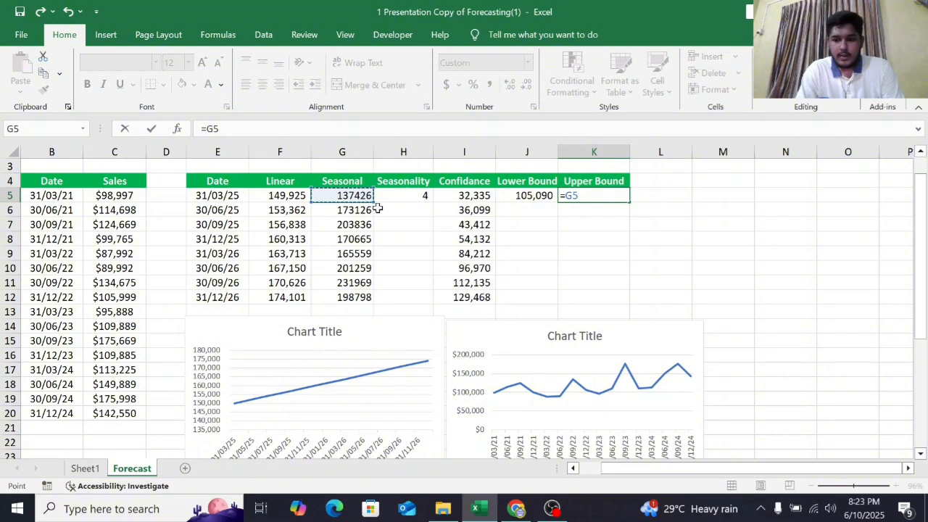
text(+)
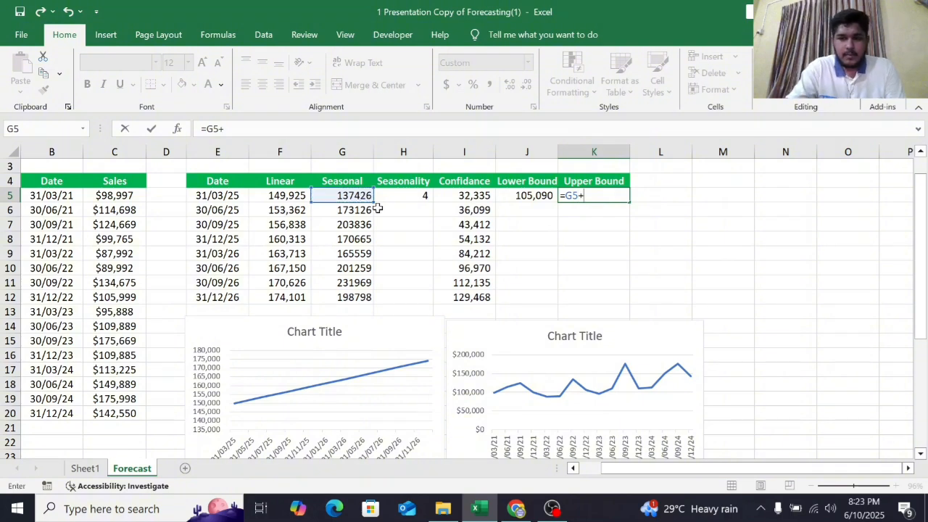
click(480, 193)
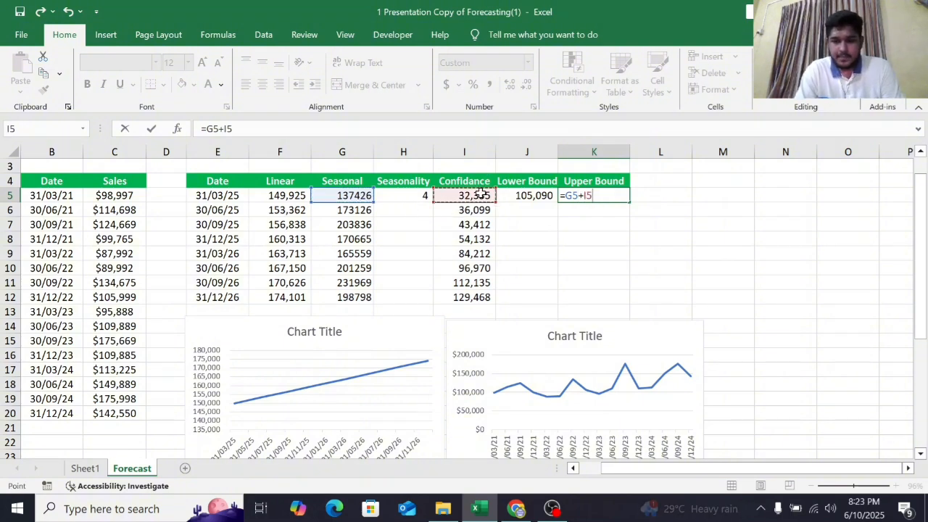
key(Return)
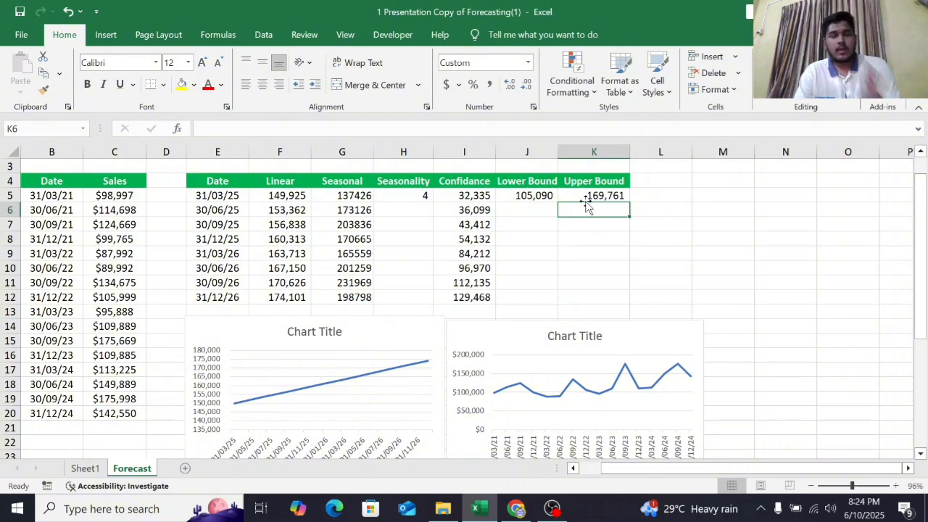
- Fill the lower bound formula down from J5 to J12 and the upper bound formula from K5 to K12
click(540, 198)
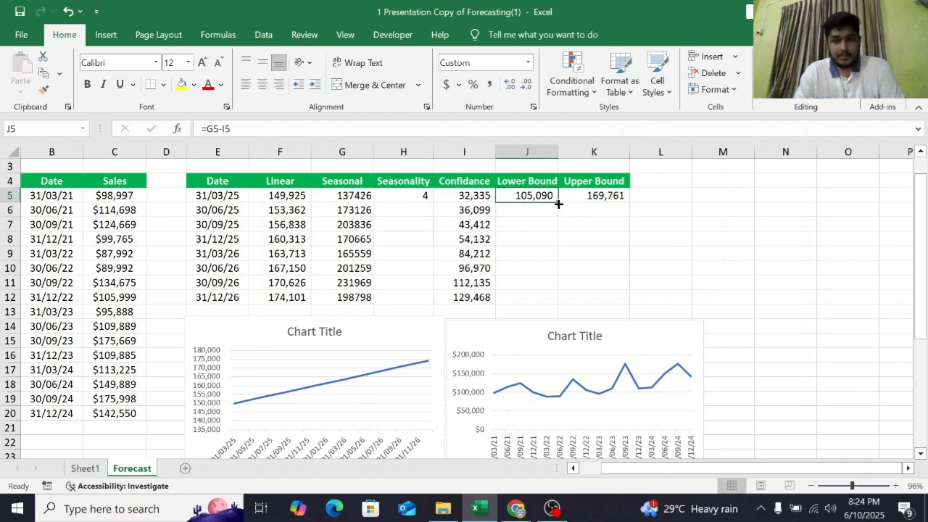
drag(557, 203, 563, 309)
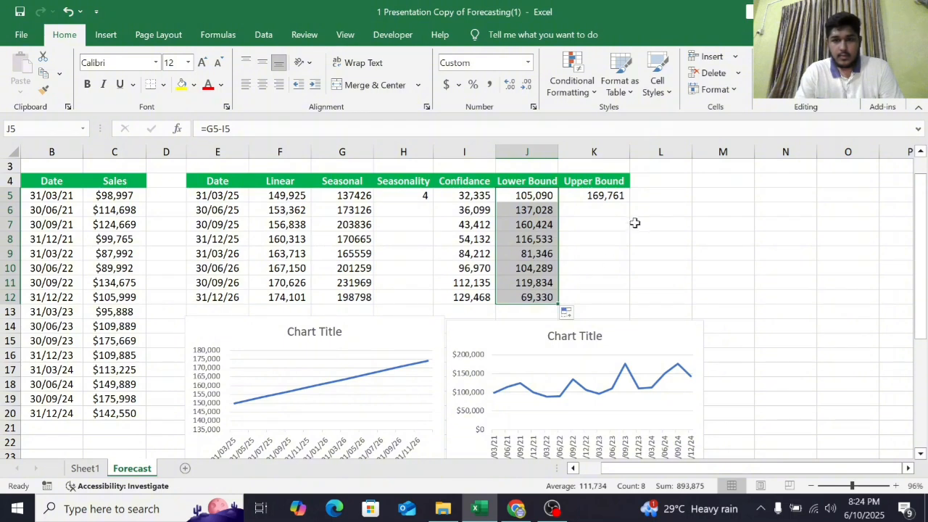
click(622, 198)
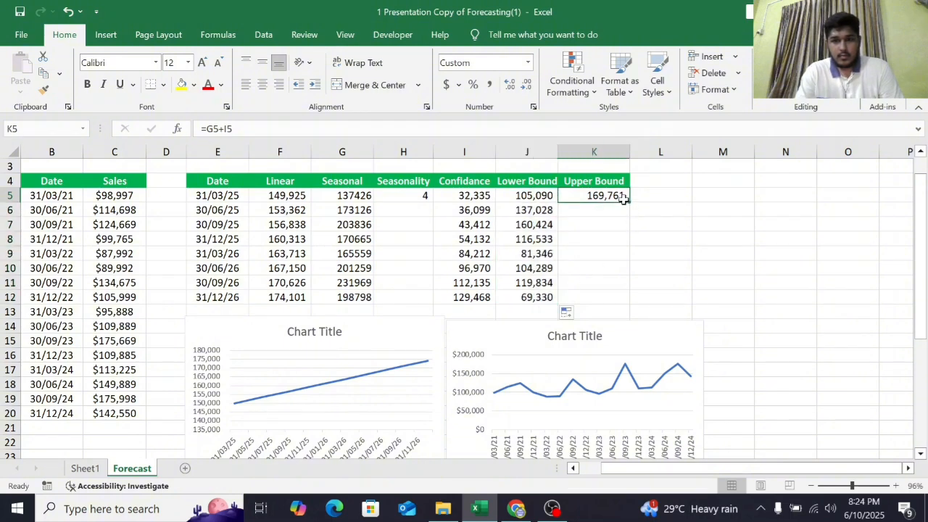
drag(629, 203, 637, 305)
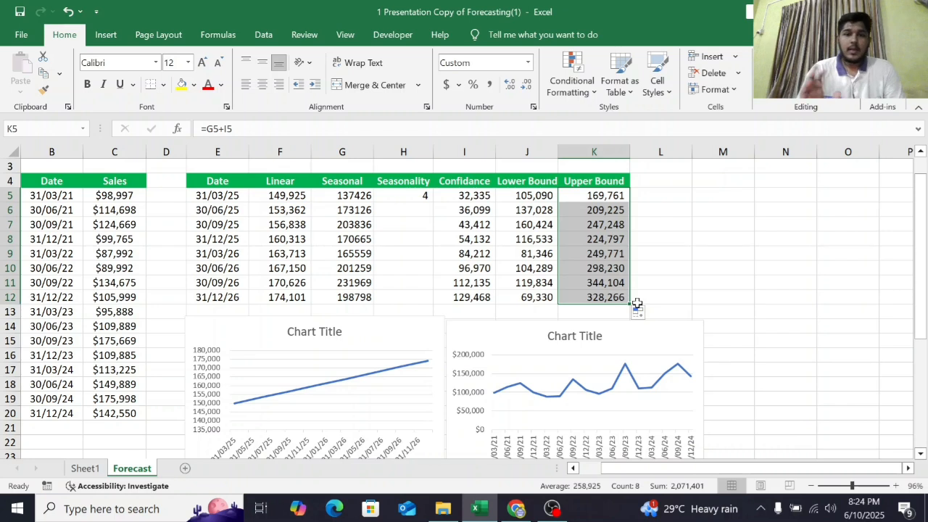
- Change the confidence level in I5's formula to 90% and fill it down to I12
click(474, 197)
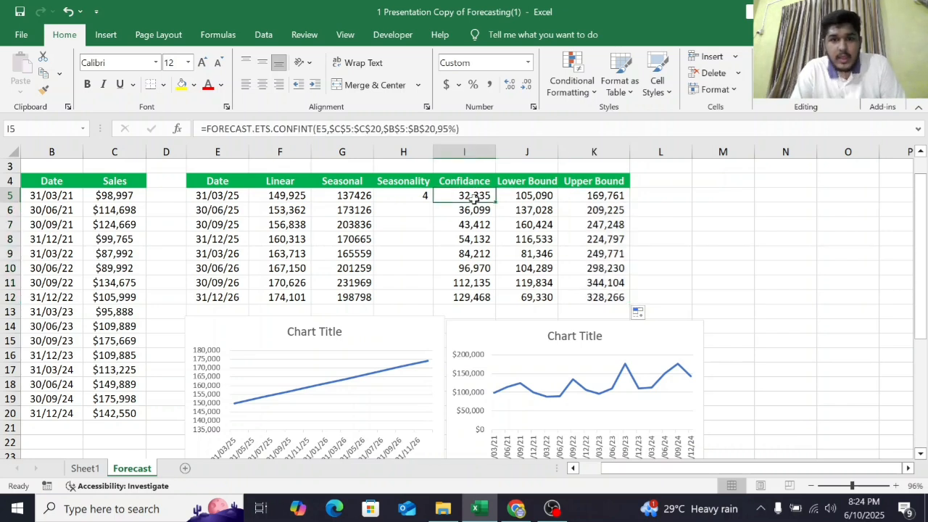
click(453, 128)
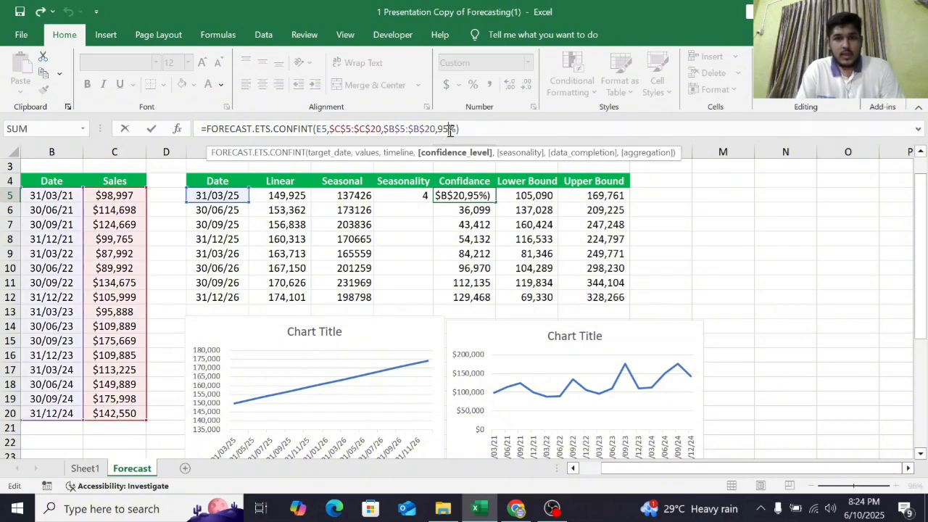
key(BackSpace)
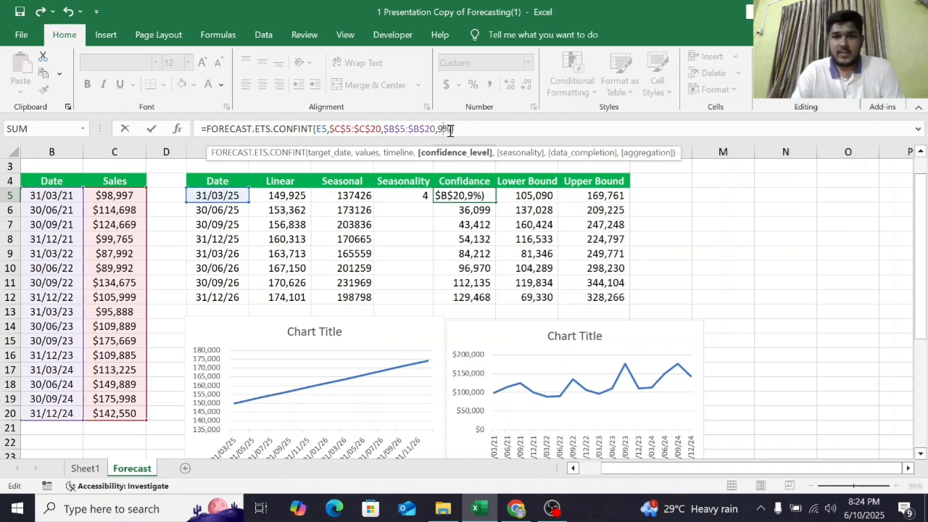
text(0)
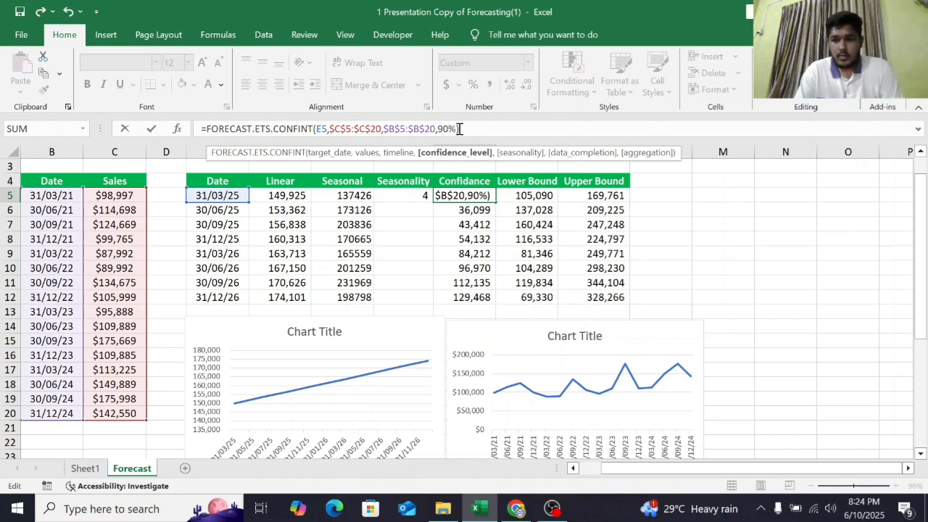
key(Return)
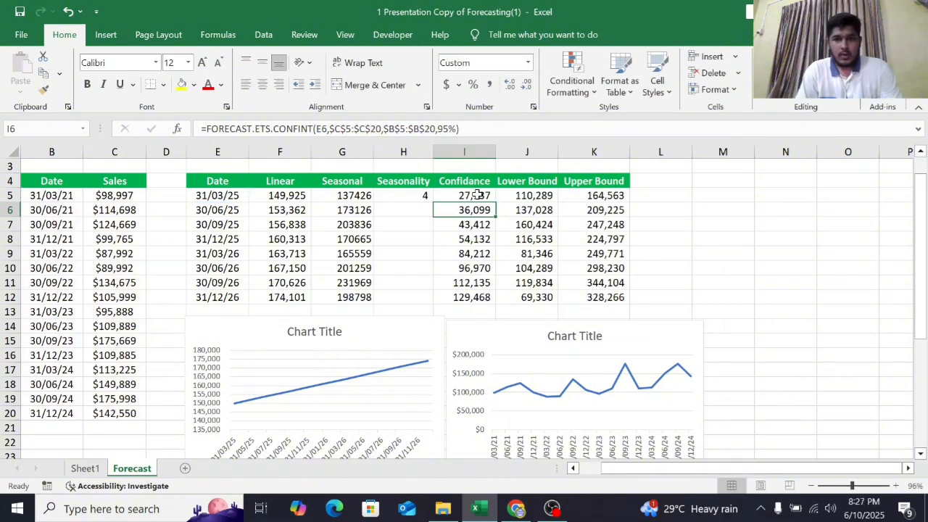
click(477, 196)
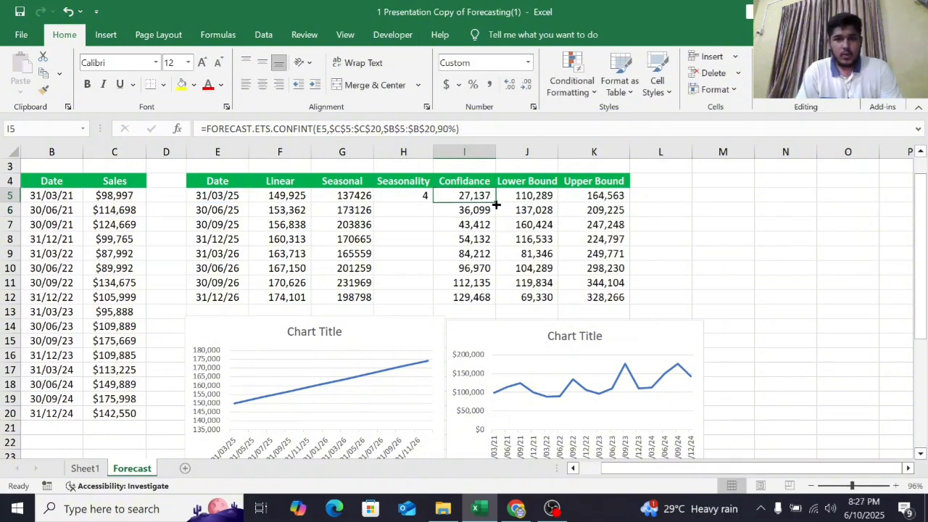
drag(496, 203, 498, 304)
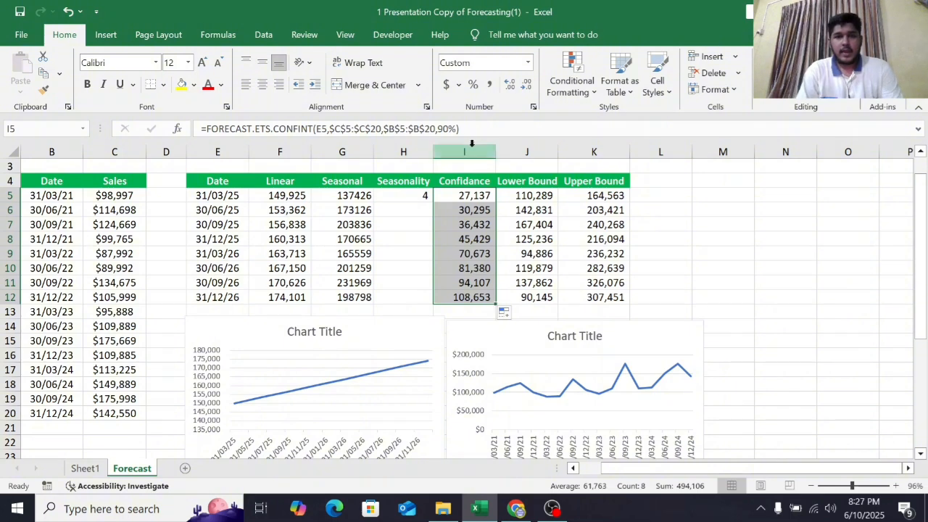
- Set the confidence level in I5's formula back to 95% and fill it down to I12
click(448, 128)
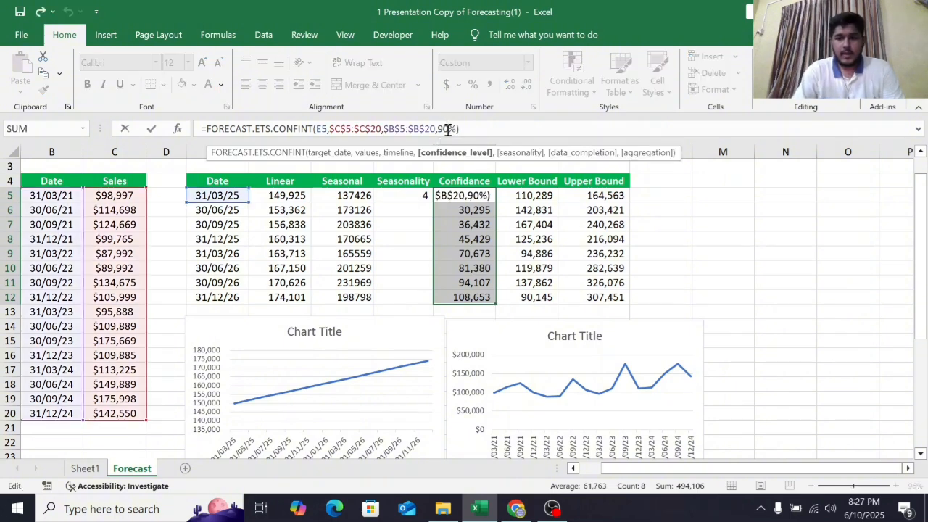
key(BackSpace)
text(5)
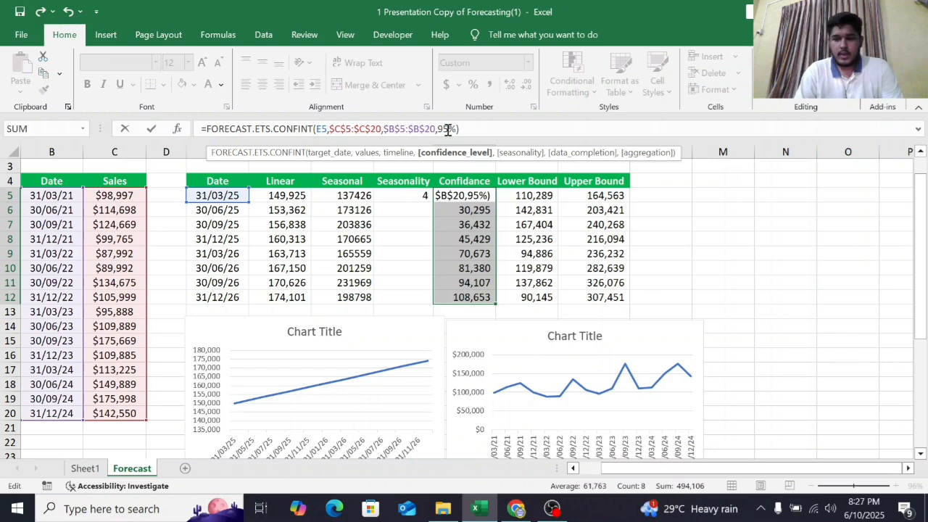
key(Return)
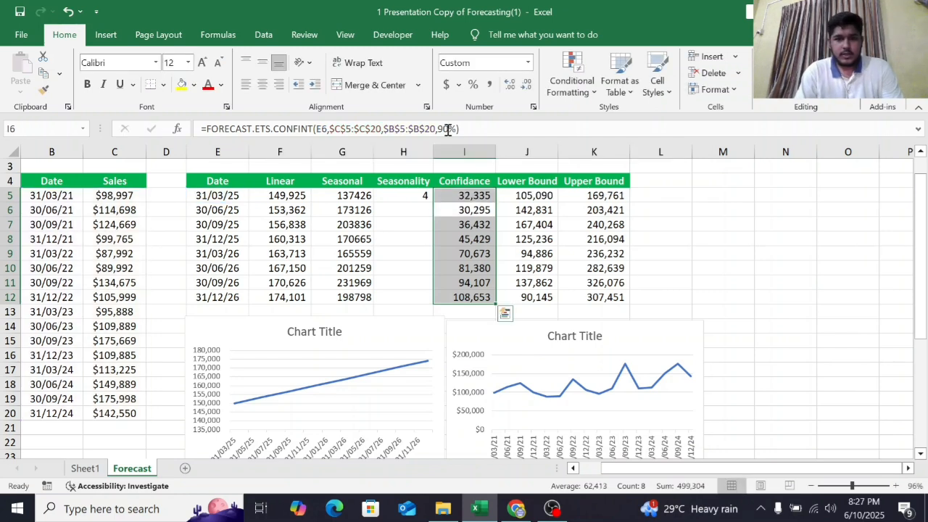
click(483, 195)
click(484, 210)
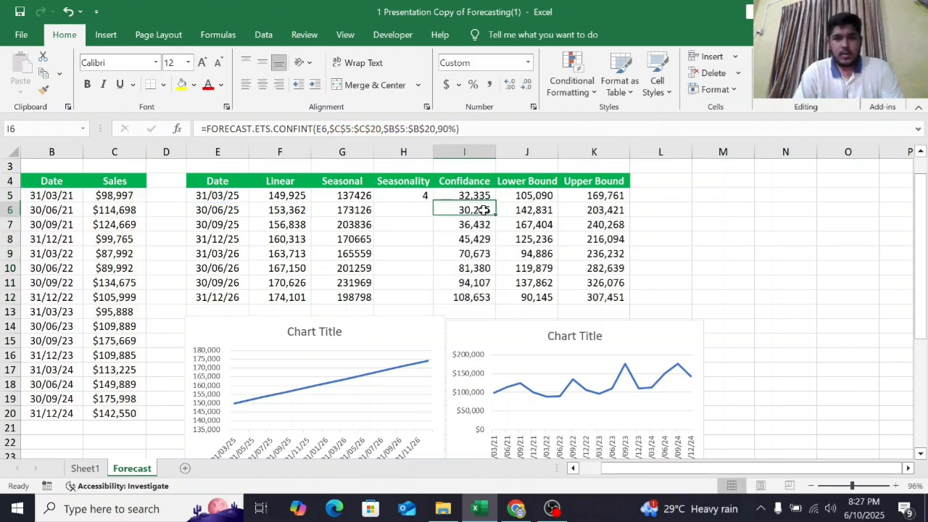
click(481, 195)
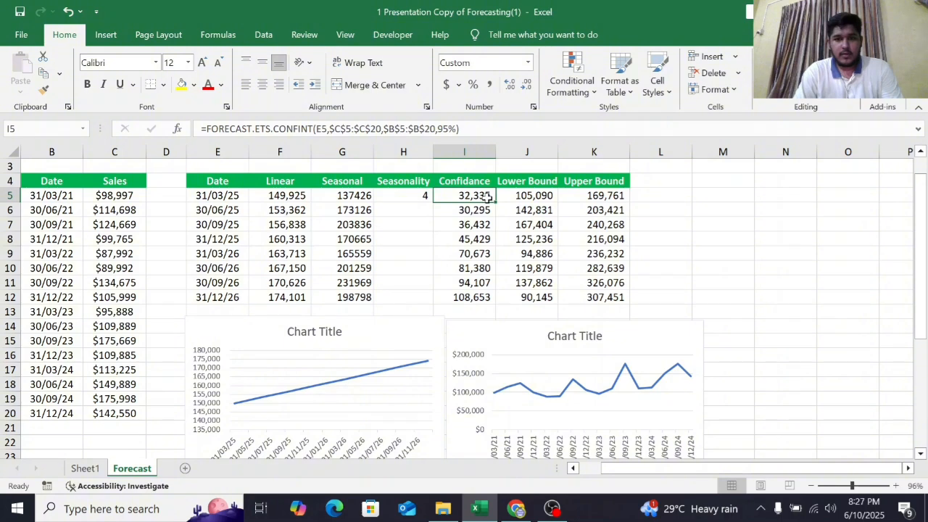
drag(494, 202, 509, 305)
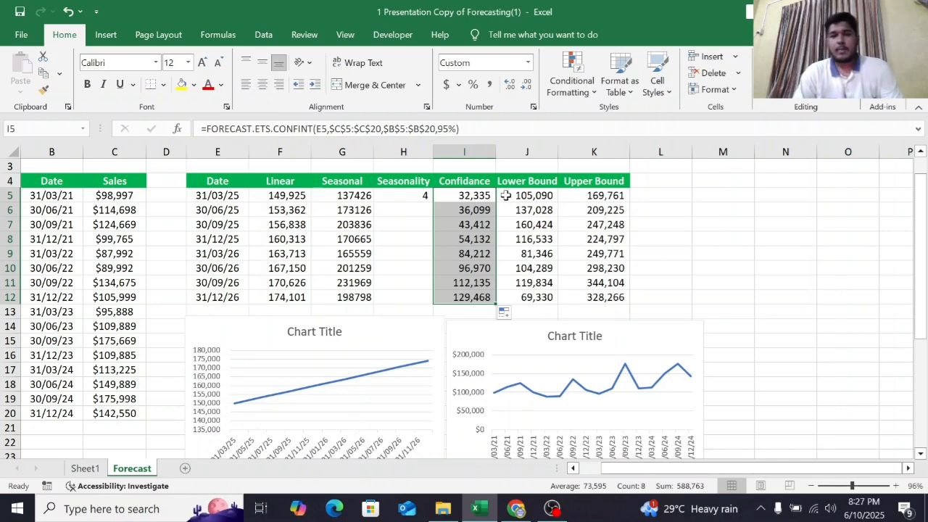
click(420, 210)
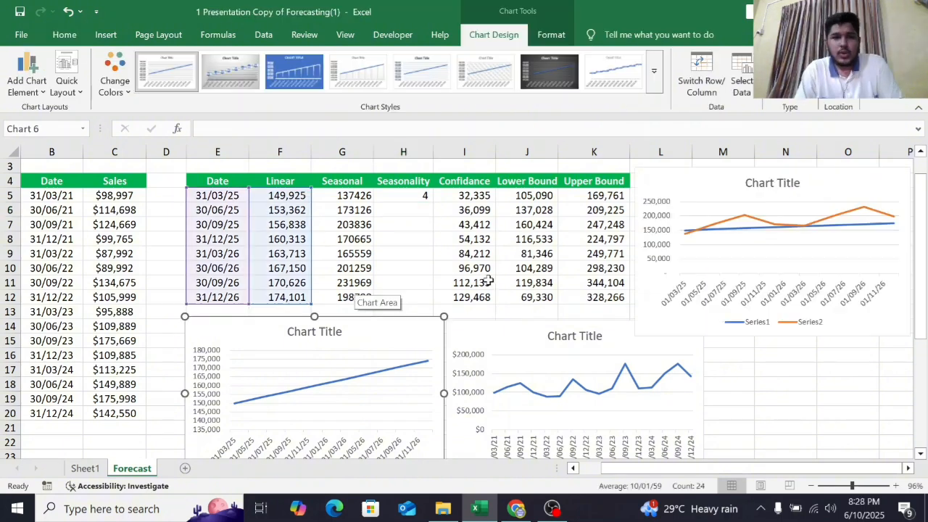
scroll(487, 281, down, 2)
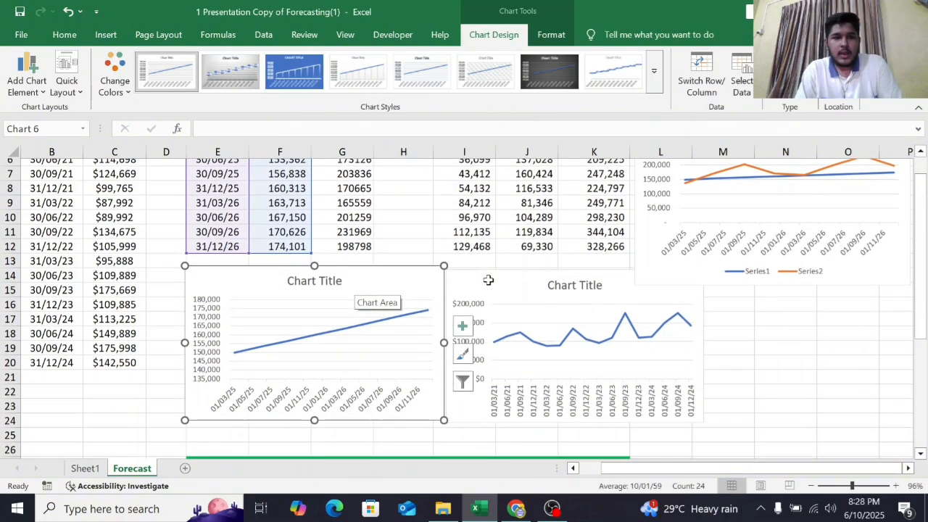
scroll(488, 280, up, 1)
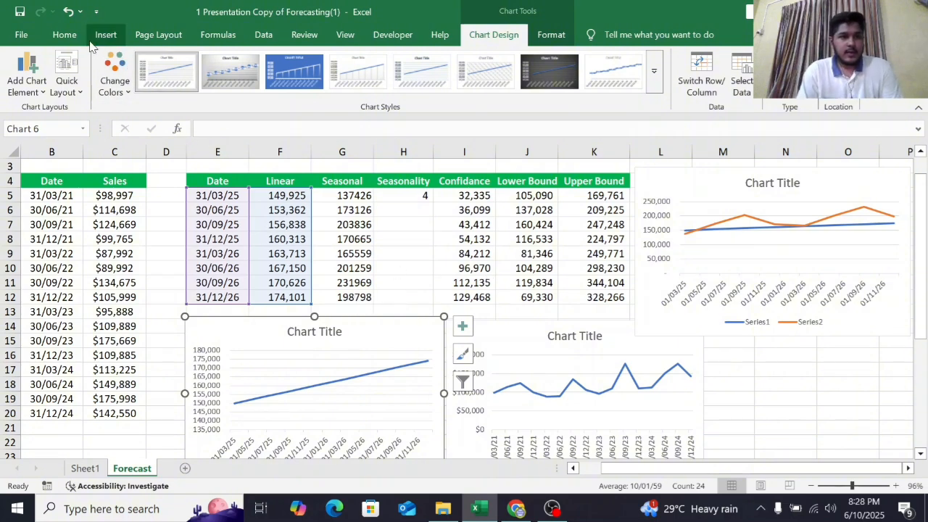
click(65, 35)
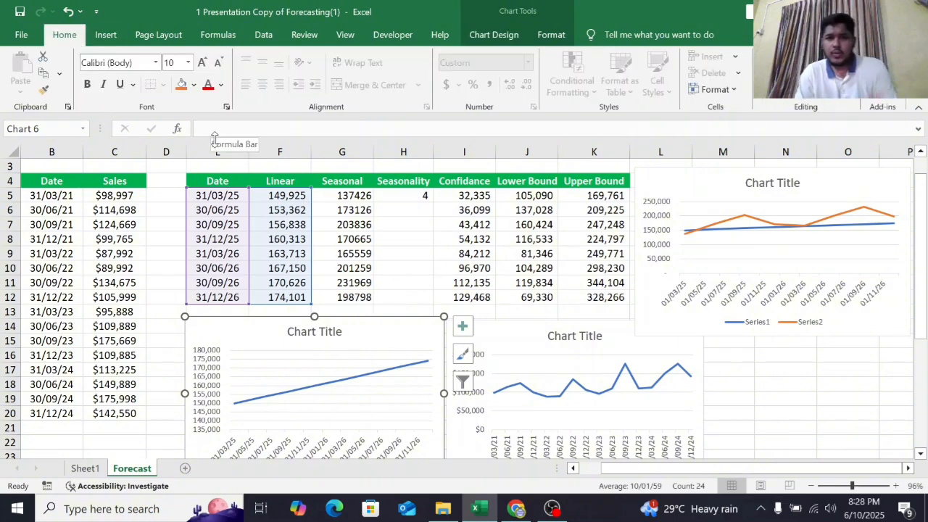
scroll(287, 198, up, 1)
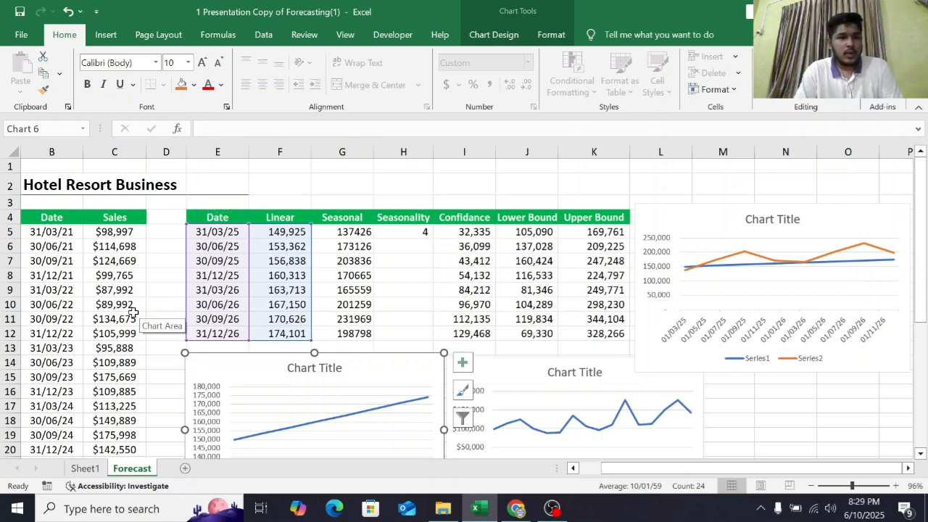
click(73, 233)
click(63, 211)
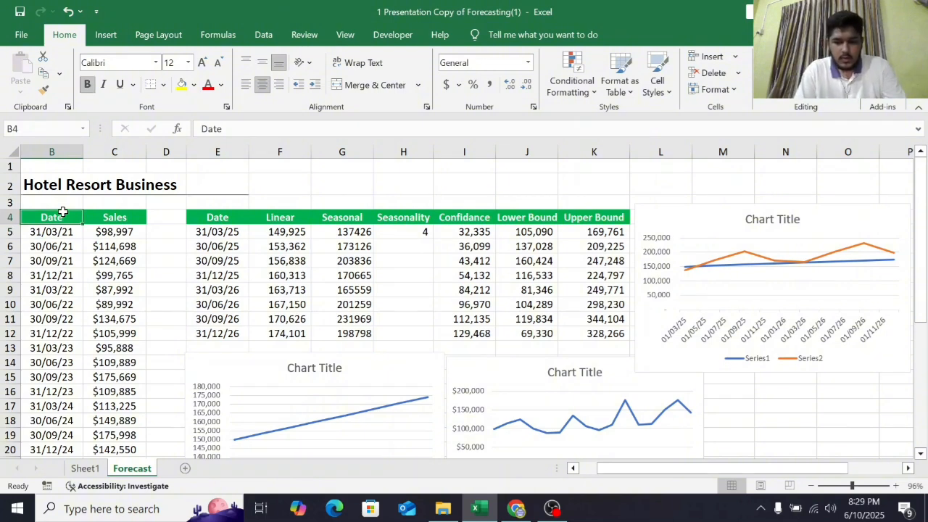
key(shift+Right)
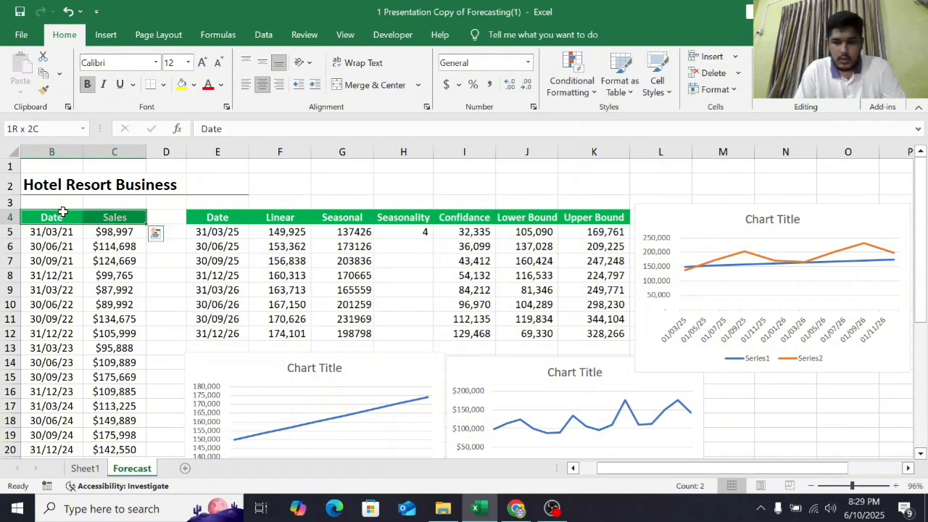
key(ctrl+shift+Down)
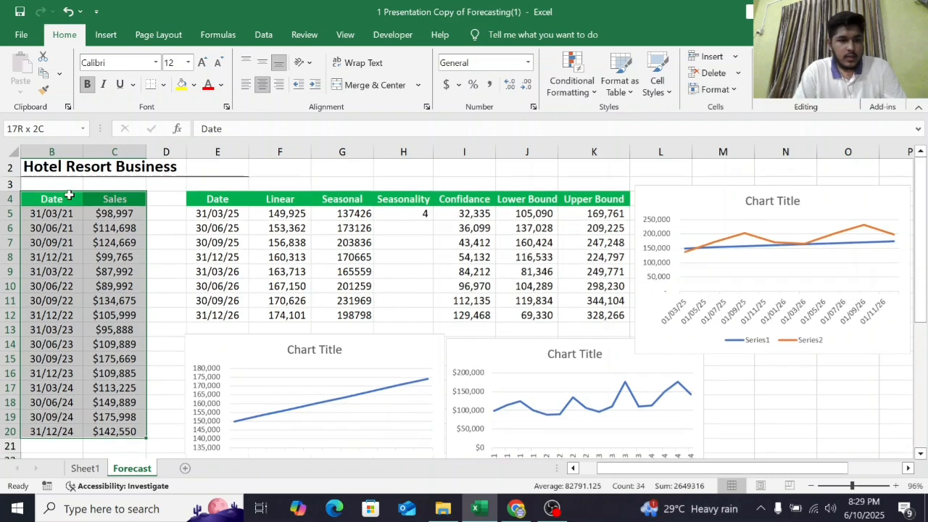
click(261, 33)
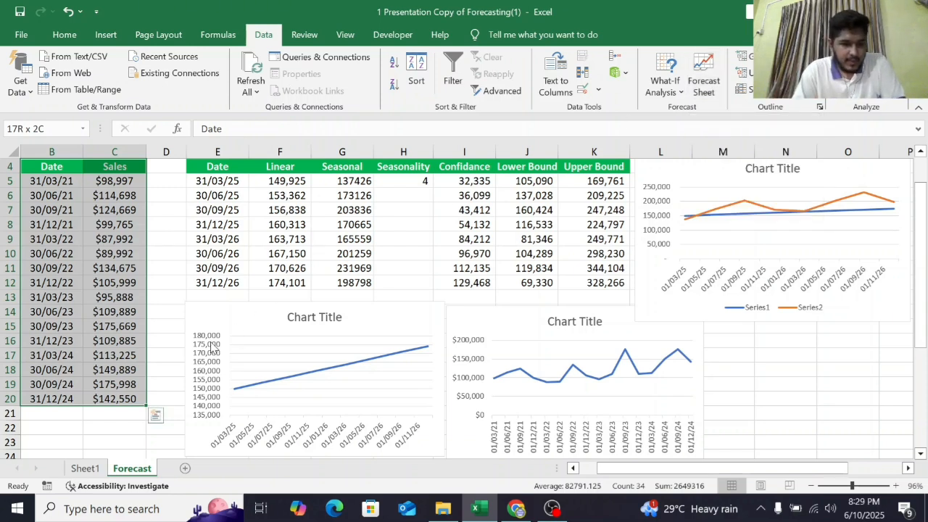
click(122, 441)
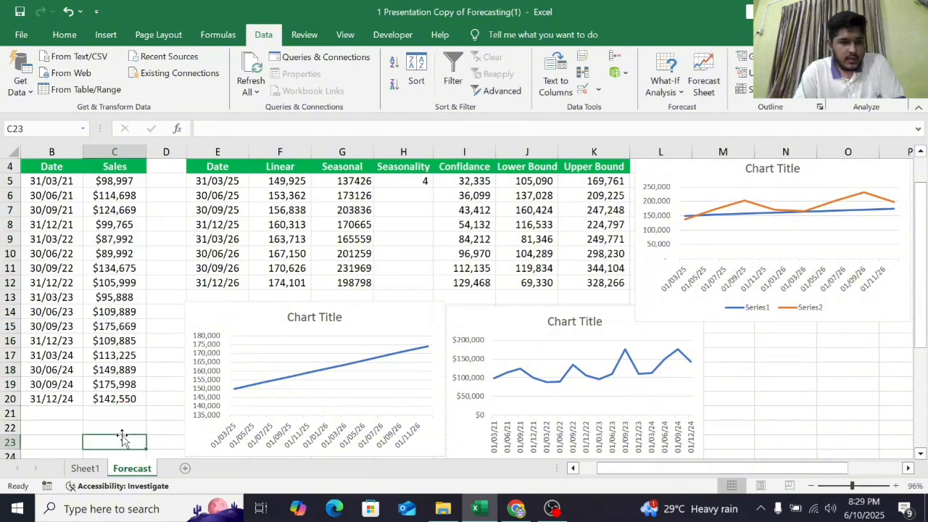
- Switch to Sheet1 to review the generated forecast sheet table and chart
click(85, 468)
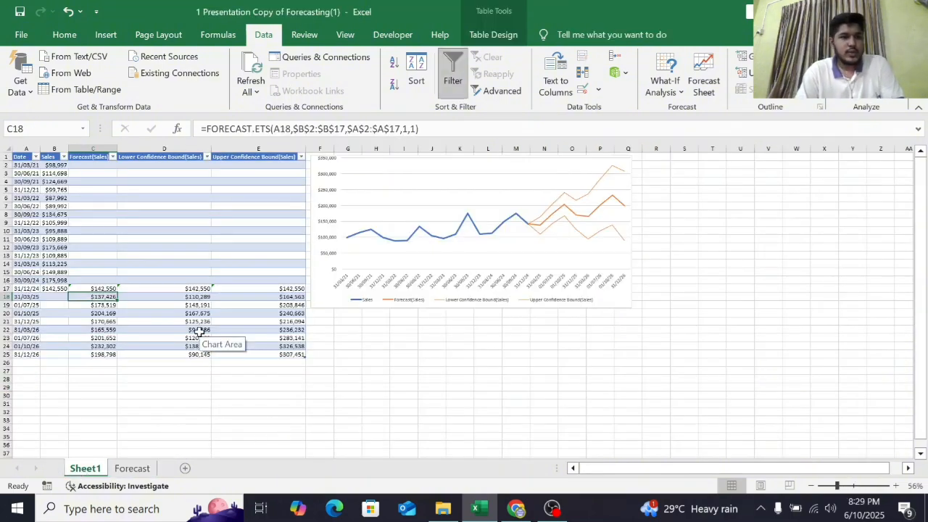
scroll(200, 331, up, 2)
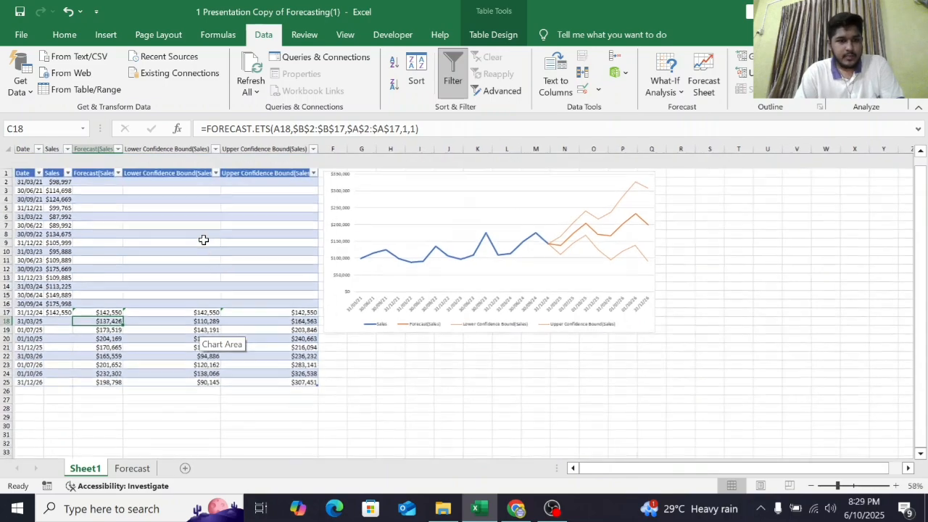
- Examine the forecast sheet's forecast values, lower and upper confidence bounds, and the forecast line chart
scroll(204, 239, up, 4)
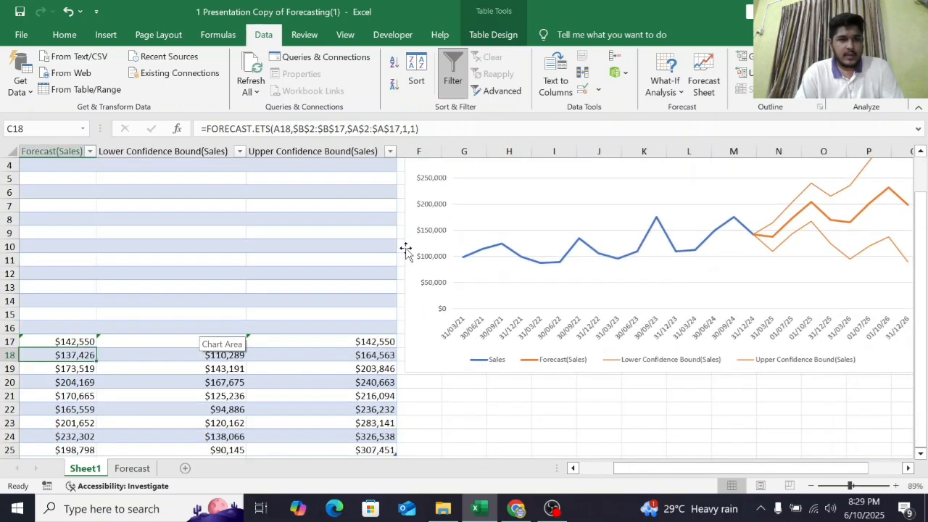
scroll(406, 250, right, 1)
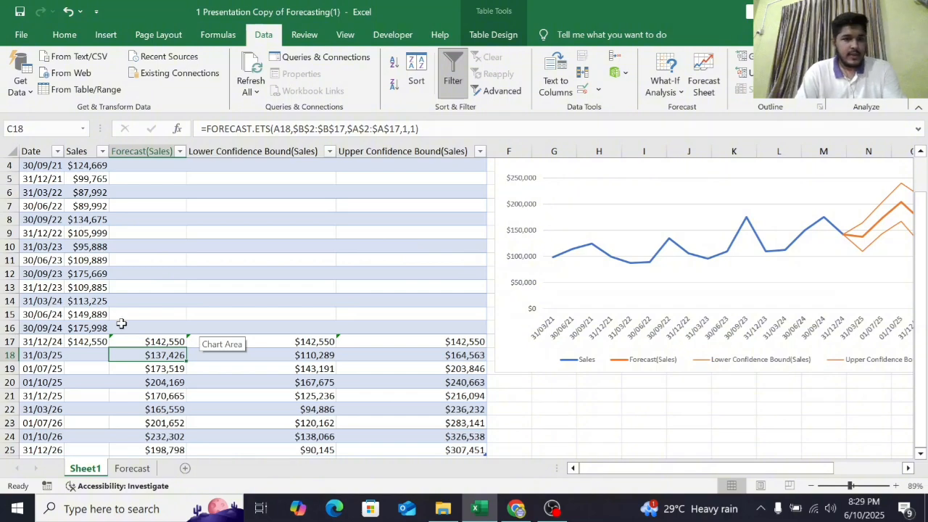
scroll(121, 324, down, 2)
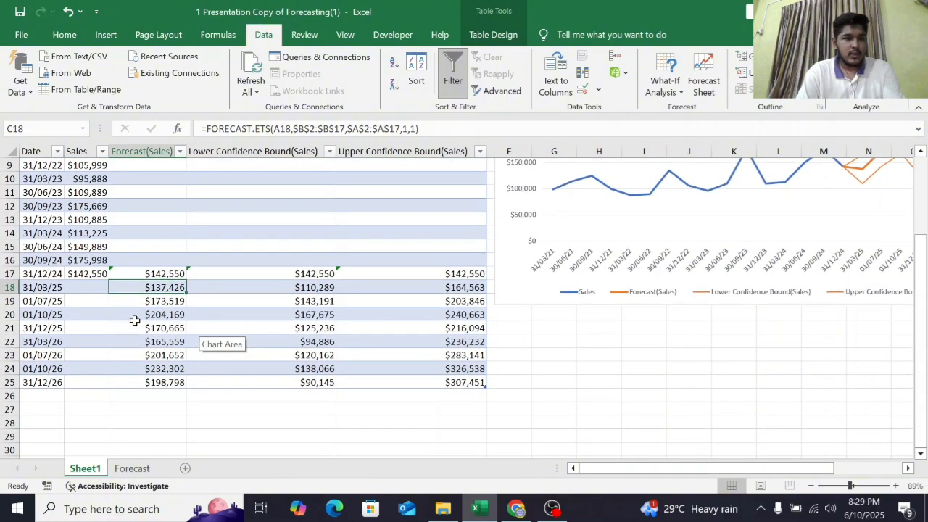
scroll(195, 301, up, 3)
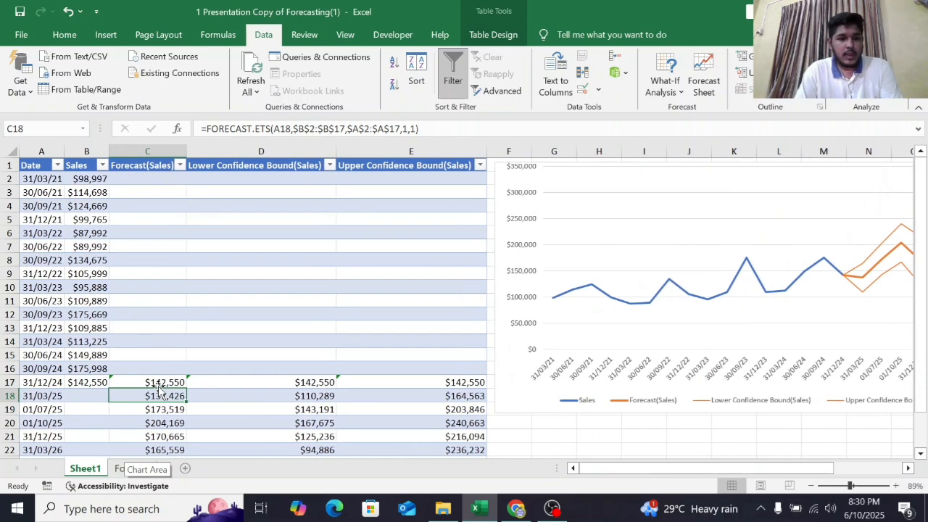
scroll(159, 392, right, 1)
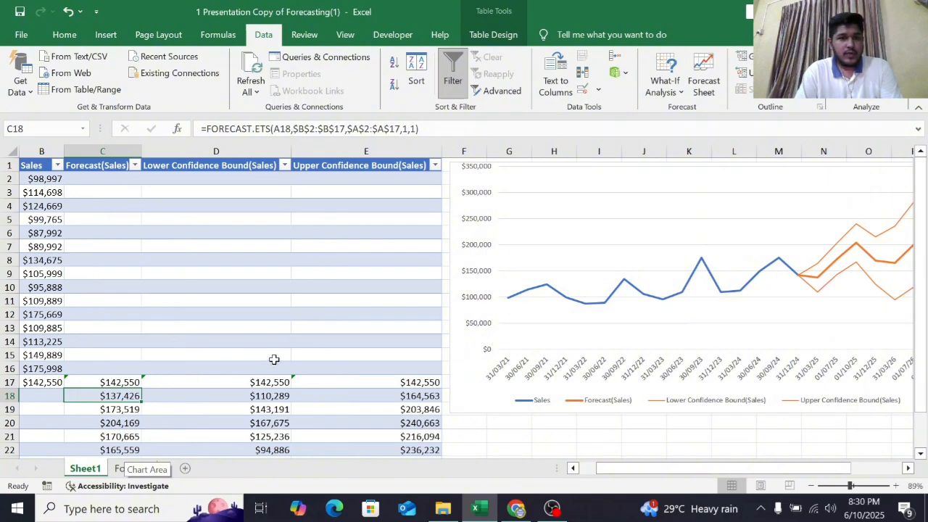
scroll(225, 400, right, 1)
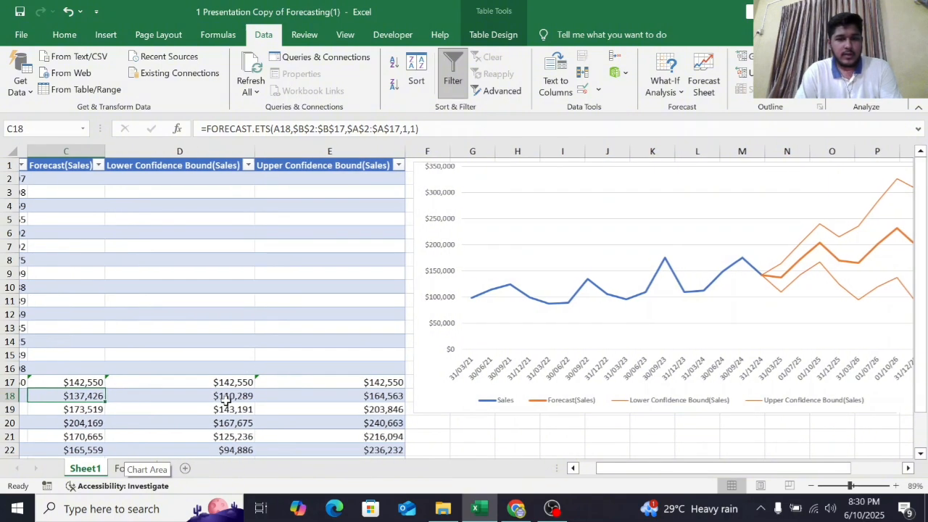
scroll(225, 400, left, 2)
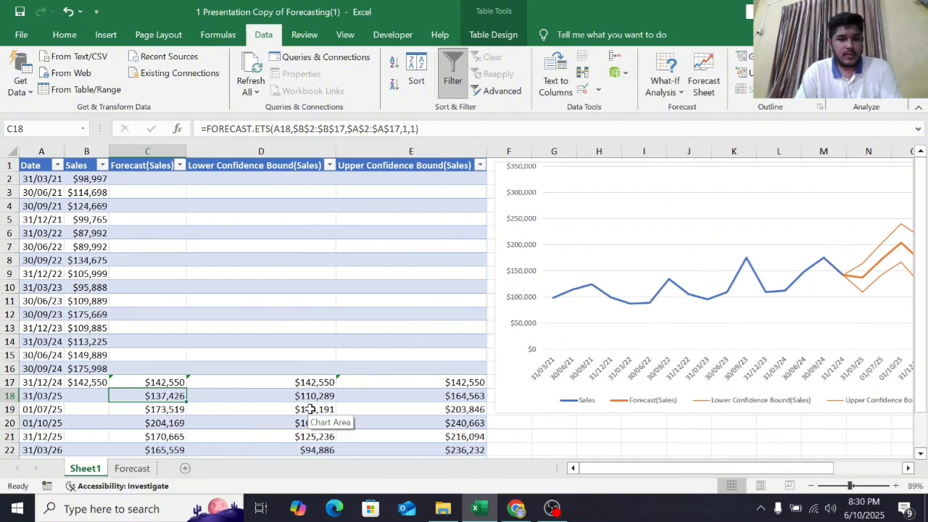
scroll(311, 409, right, 1)
scroll(311, 408, right, 3)
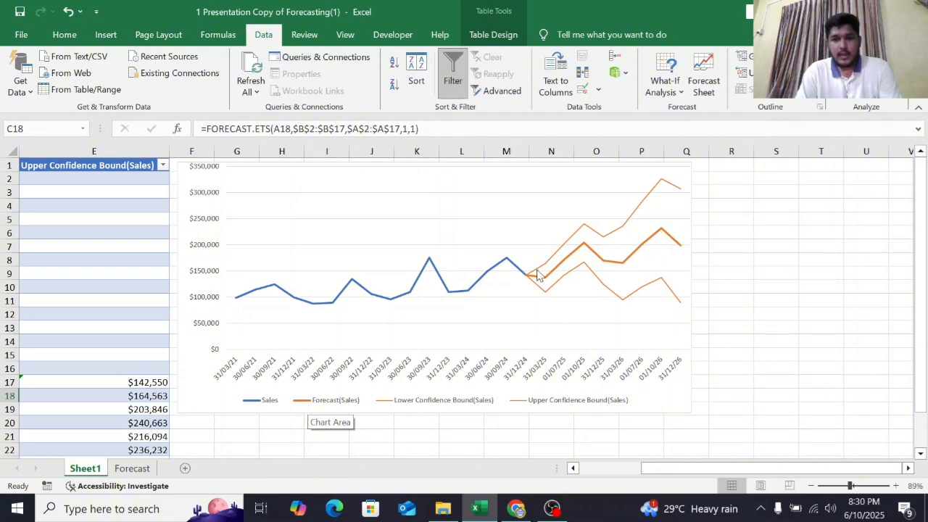
mouse_move(553, 263)
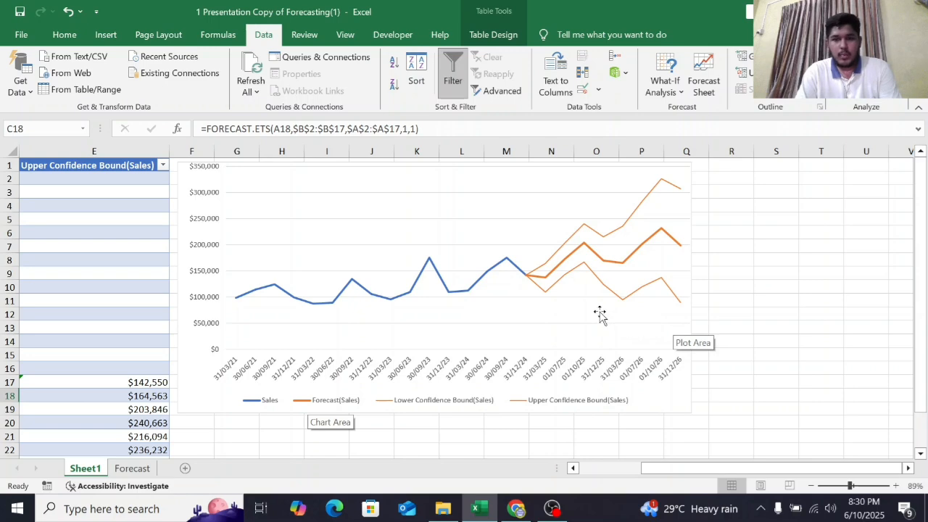
scroll(599, 314, up, 2)
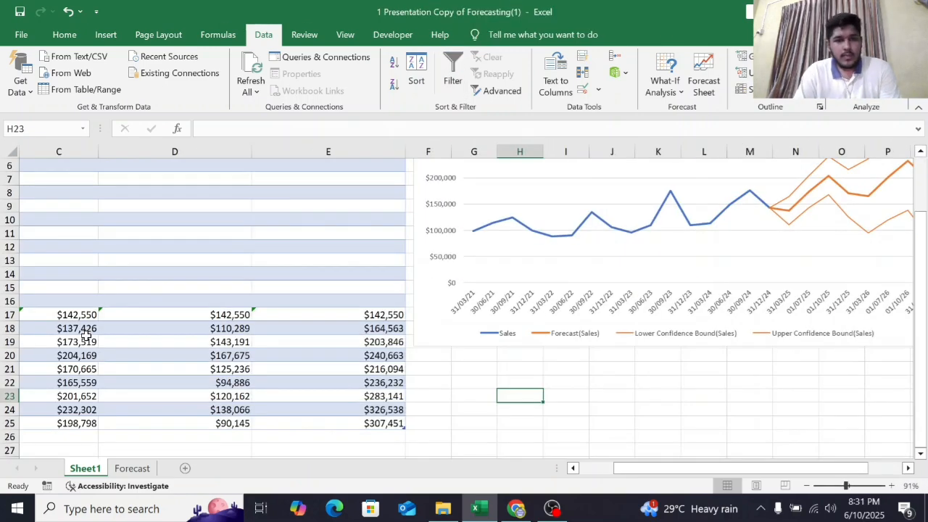
scroll(85, 335, down, 1)
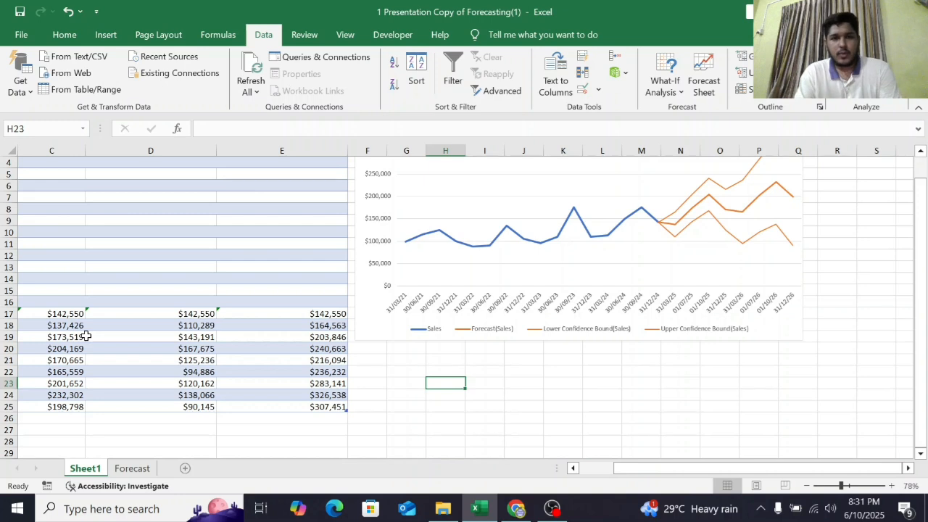
mouse_move(551, 511)
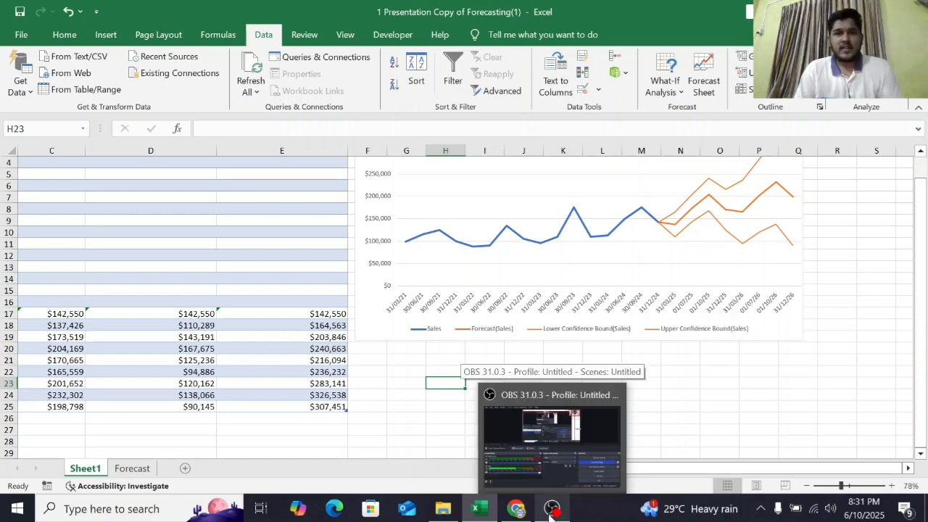